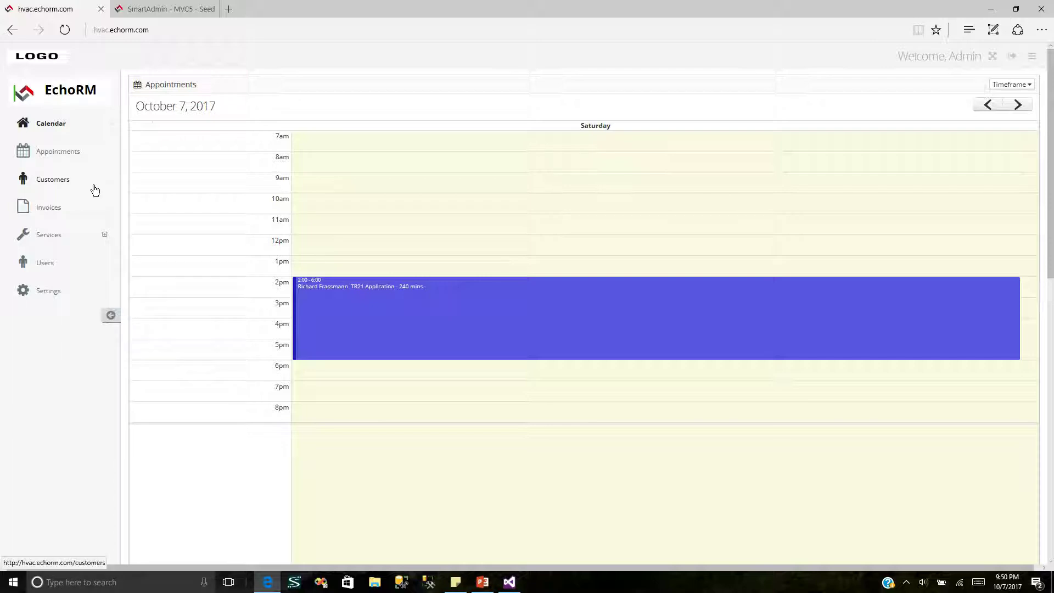
Step: Leave the day calendar and go to the Appointments list
{"action": "left_click", "coordinate": [70, 156]}
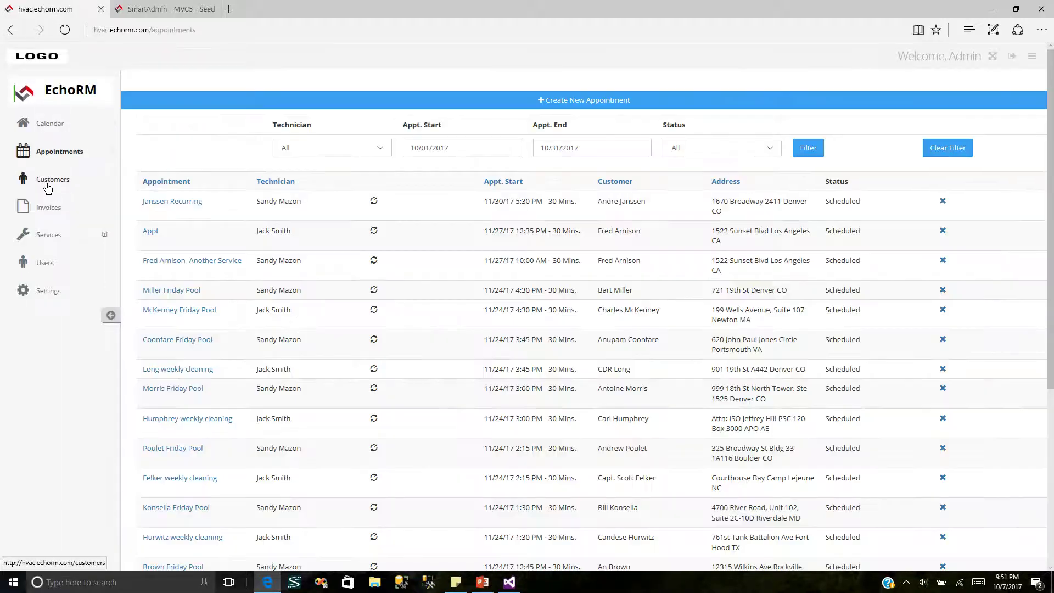
Step: Filter appointments to start and end date 10/07/2017
{"action": "left_click", "coordinate": [489, 147]}
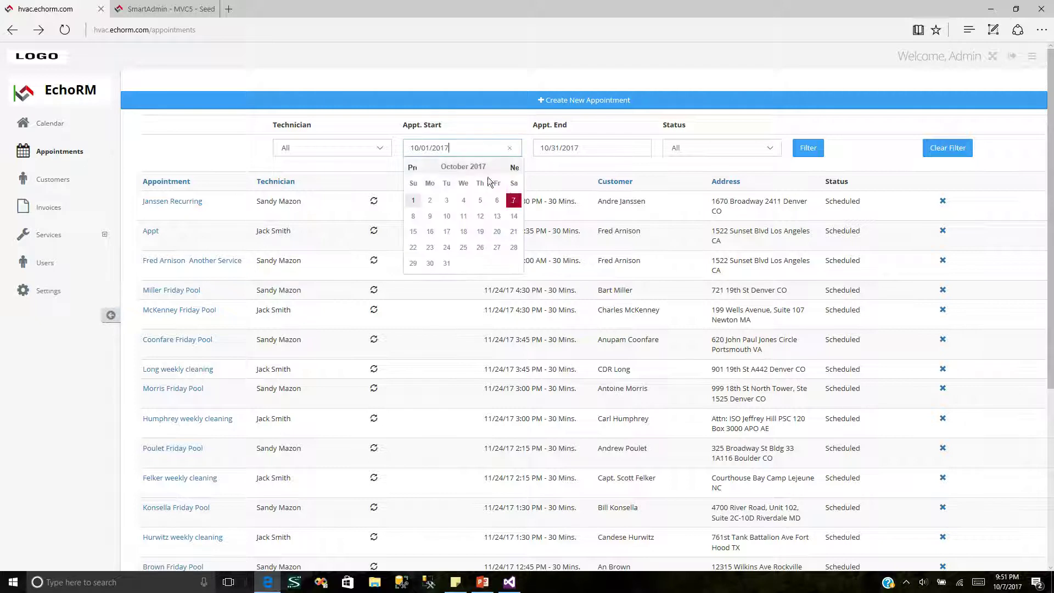
{"action": "left_click", "coordinate": [513, 196]}
{"action": "left_click", "coordinate": [571, 156]}
{"action": "left_click", "coordinate": [643, 200]}
{"action": "left_click", "coordinate": [813, 147]}
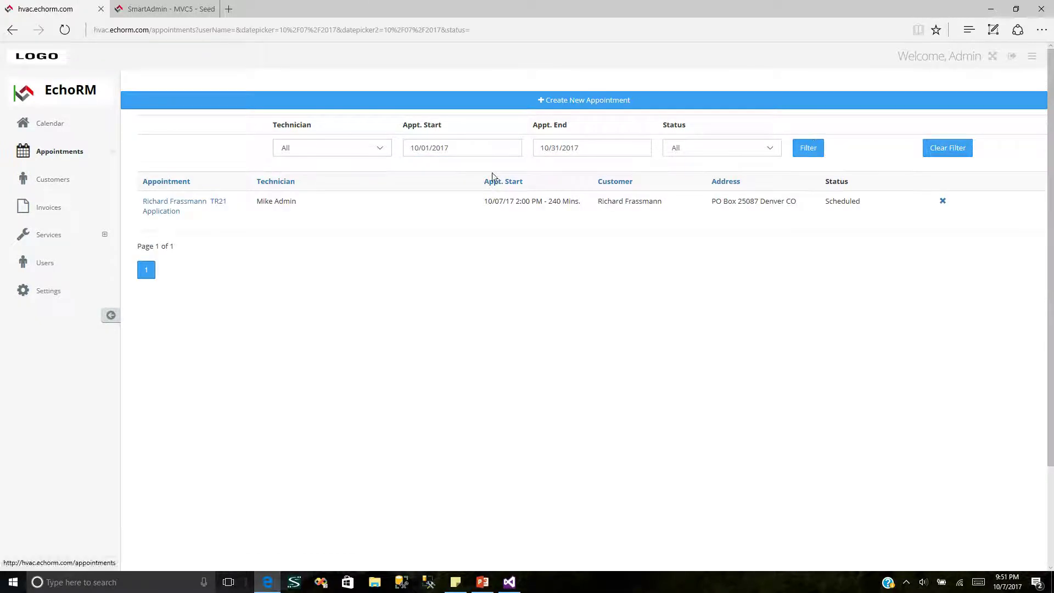
Step: Start a new appointment and browse the customer list
{"action": "left_click", "coordinate": [584, 105]}
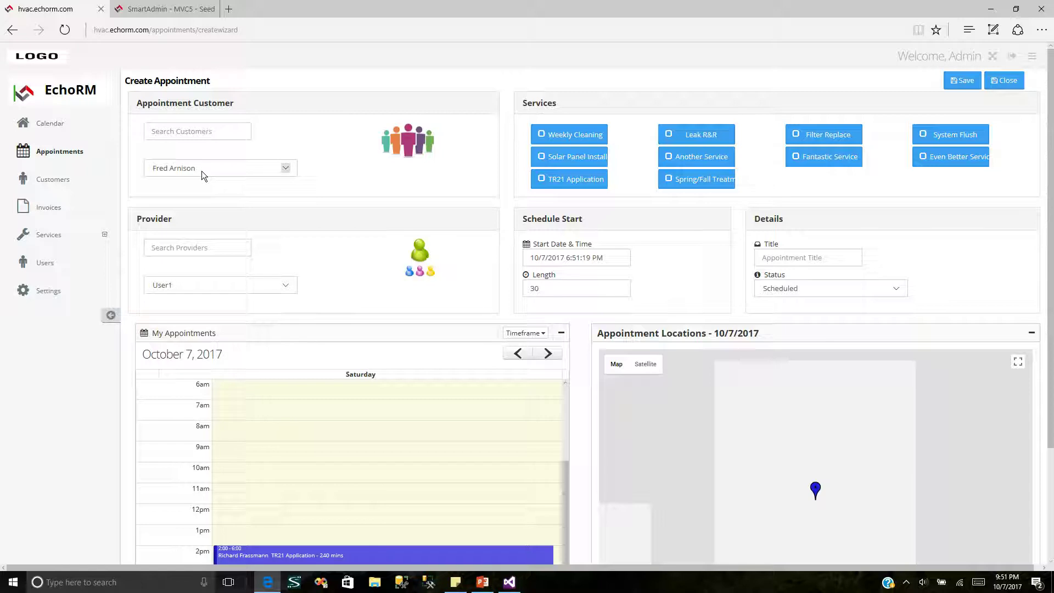
{"action": "left_click", "coordinate": [288, 171]}
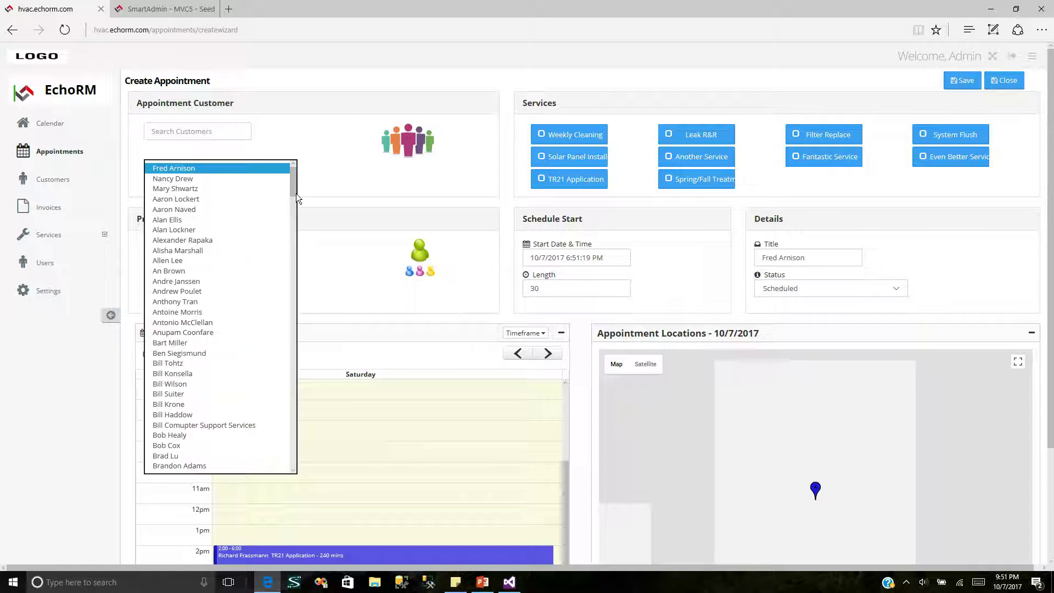
{"action": "left_click_drag", "start_coordinate": [290, 195], "coordinate": [314, 179]}
{"action": "left_click", "coordinate": [314, 179]}
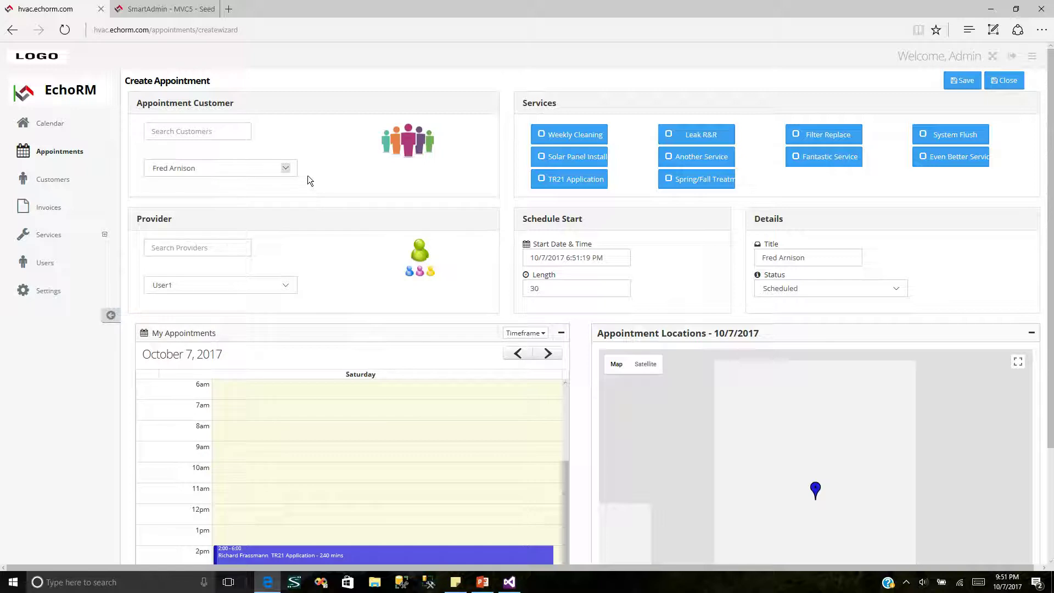
{"action": "left_click", "coordinate": [278, 166]}
{"action": "scroll", "coordinate": [278, 166], "scroll_direction": "down", "scroll_amount": 10}
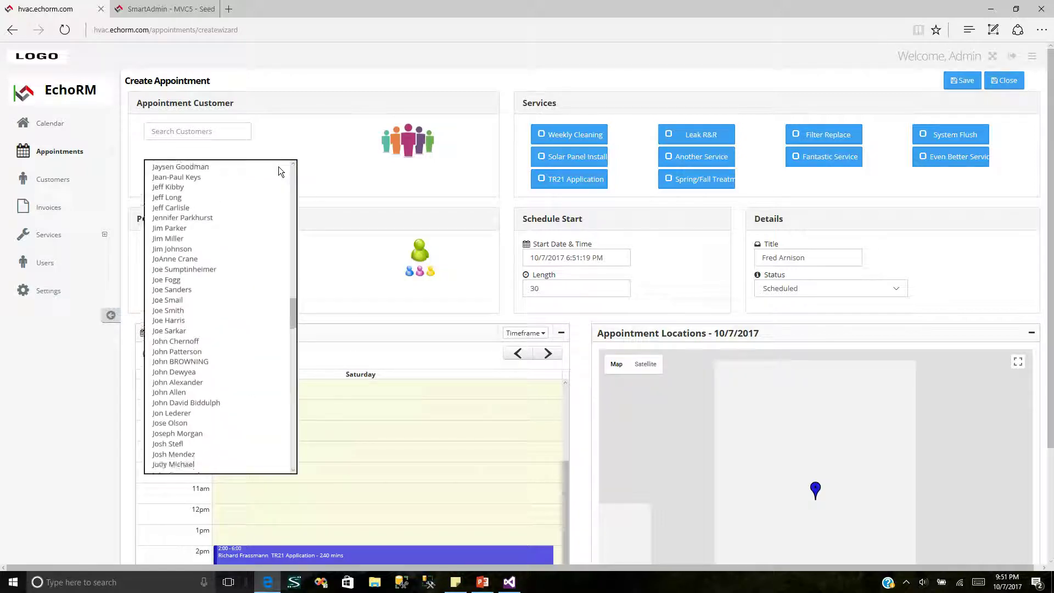
{"action": "scroll", "coordinate": [278, 166], "scroll_direction": "up", "scroll_amount": 10}
Step: Search customers by surname and pick the matching customer from the suggestions
{"action": "left_click", "coordinate": [215, 134]}
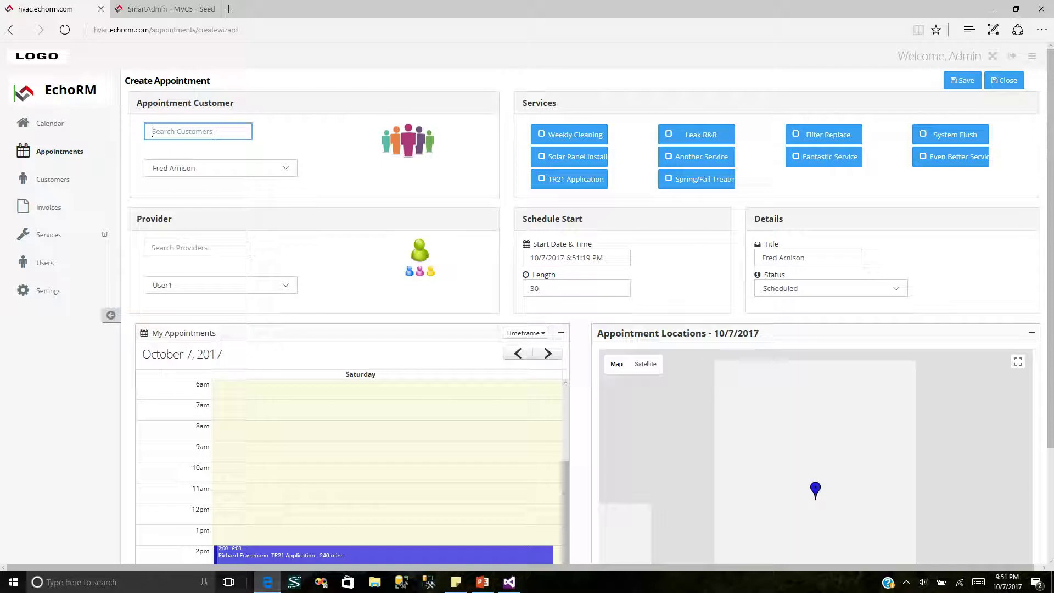
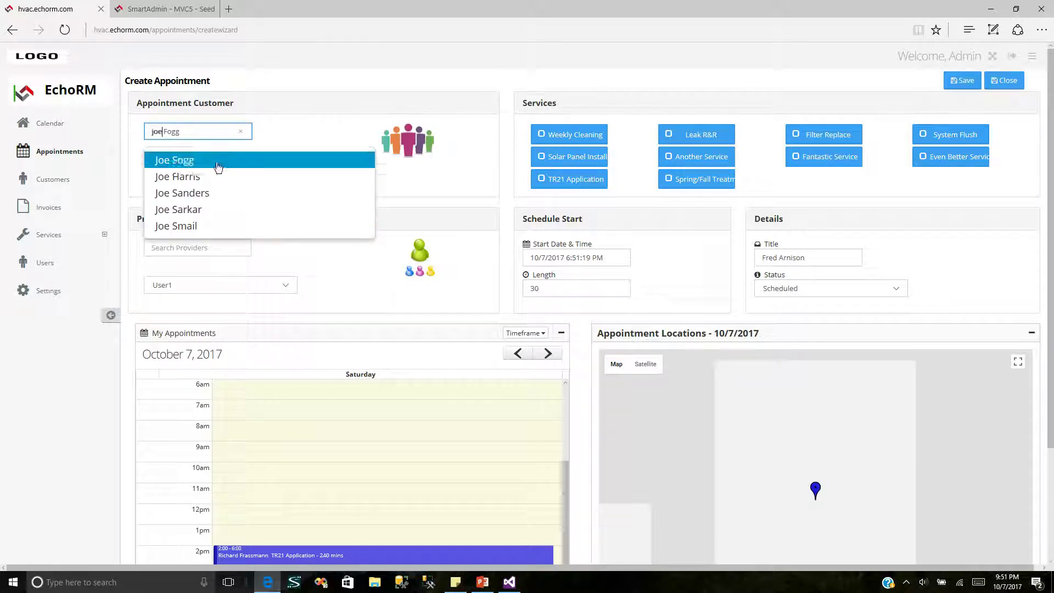
{"action": "left_click", "coordinate": [239, 132]}
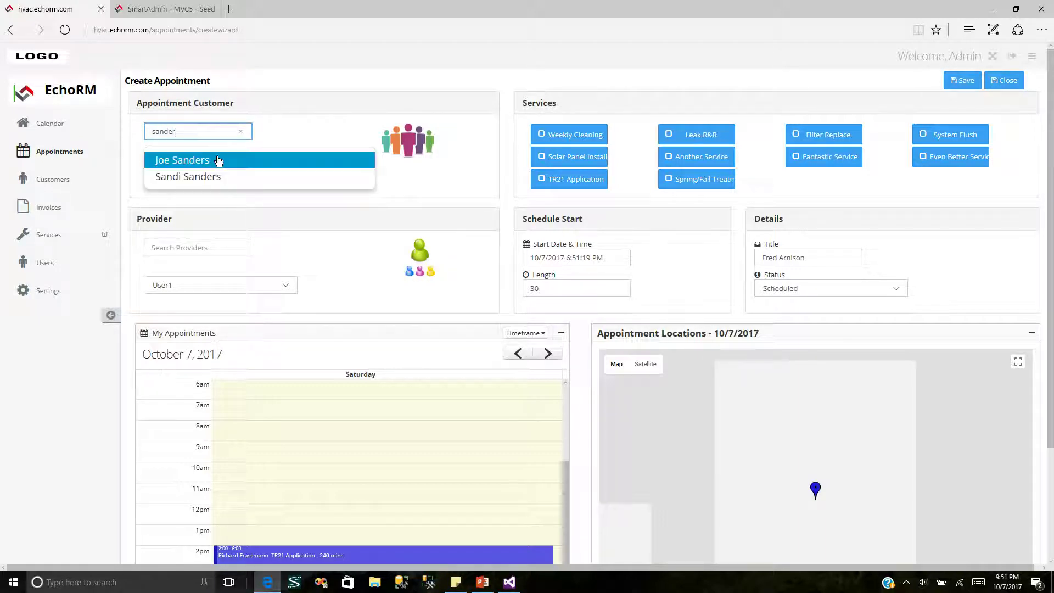
{"action": "left_click", "coordinate": [218, 160]}
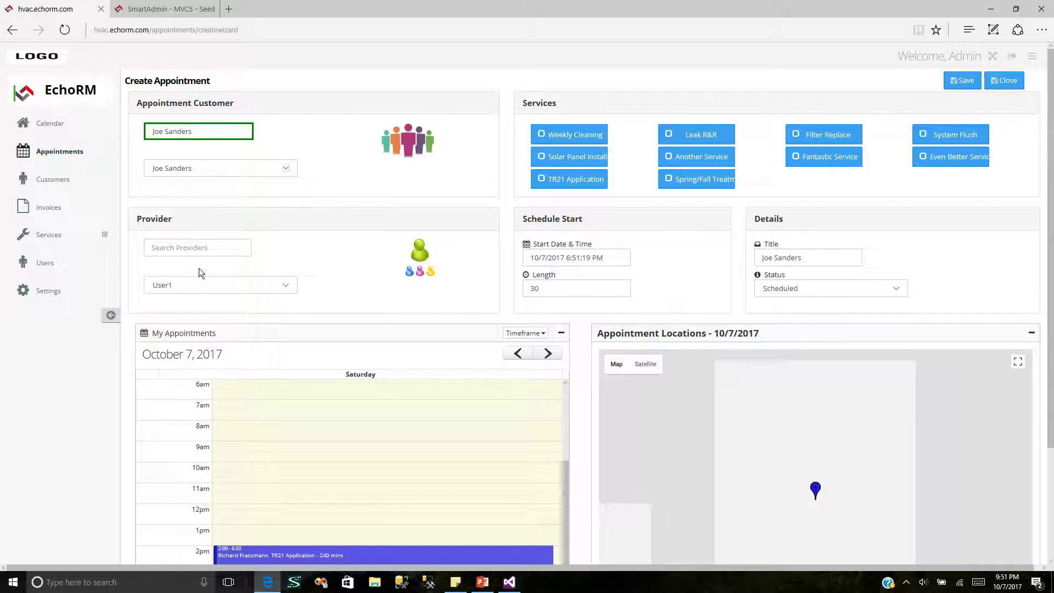
Step: Make Admin the provider and add Fantastic Service to the appointment
{"action": "left_click", "coordinate": [290, 289]}
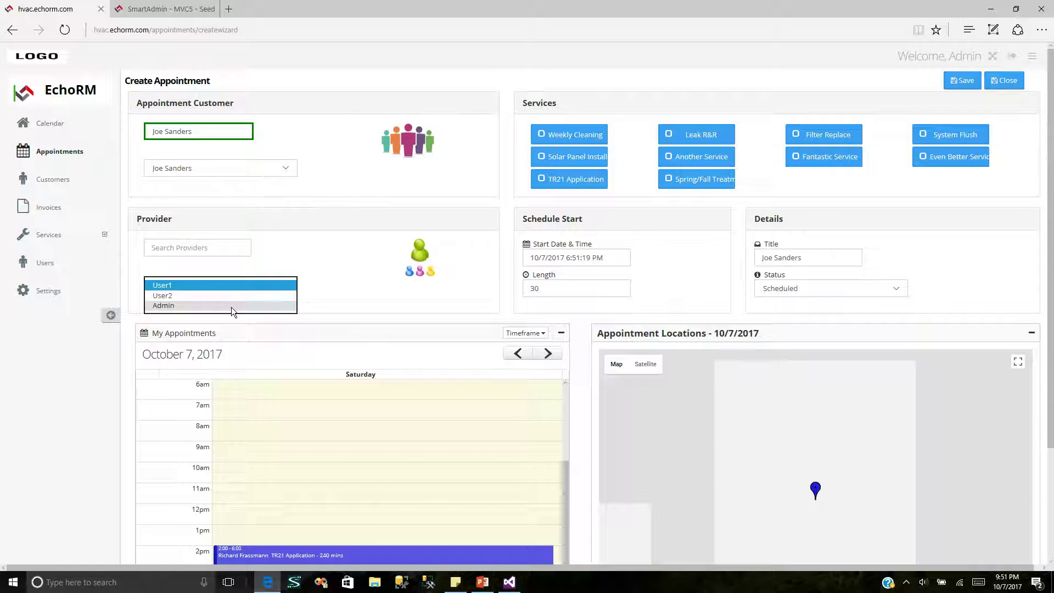
{"action": "left_click", "coordinate": [232, 306]}
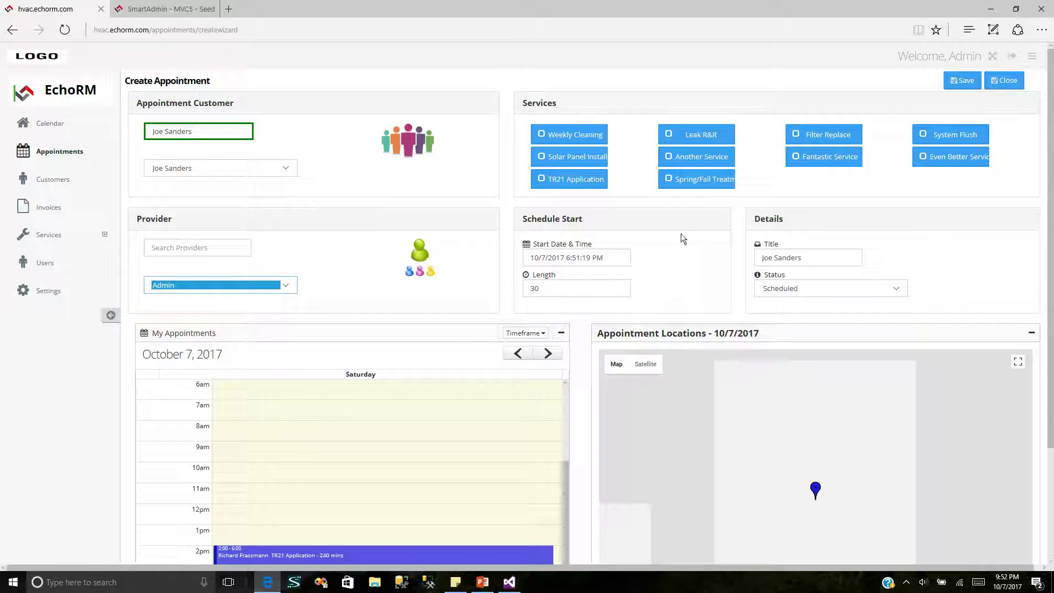
{"action": "left_click", "coordinate": [834, 161]}
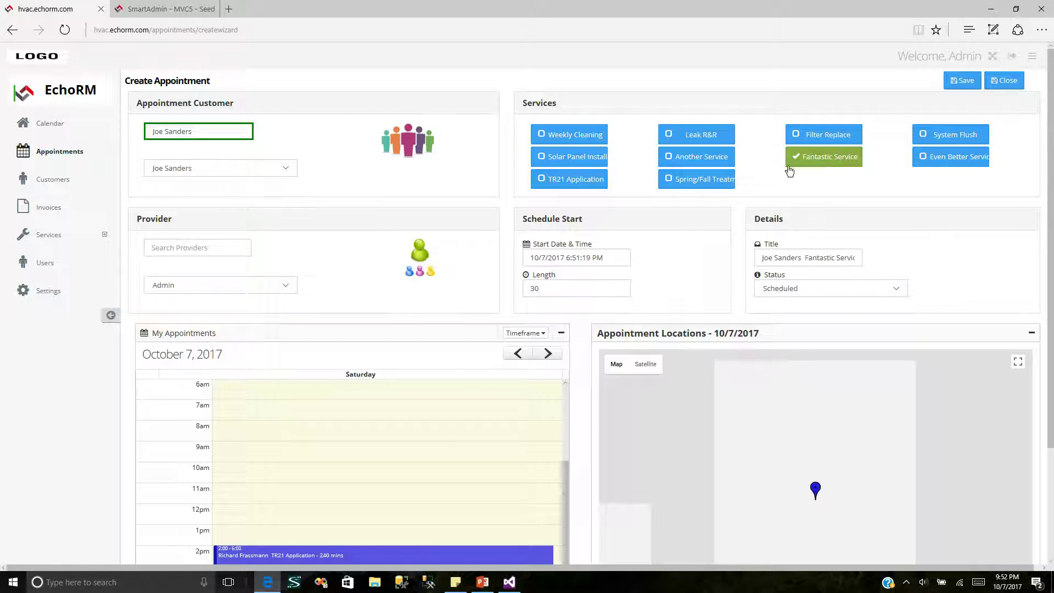
Step: Set the appointment start to 10/07/2017 at 7:00 PM
{"action": "left_click", "coordinate": [622, 258]}
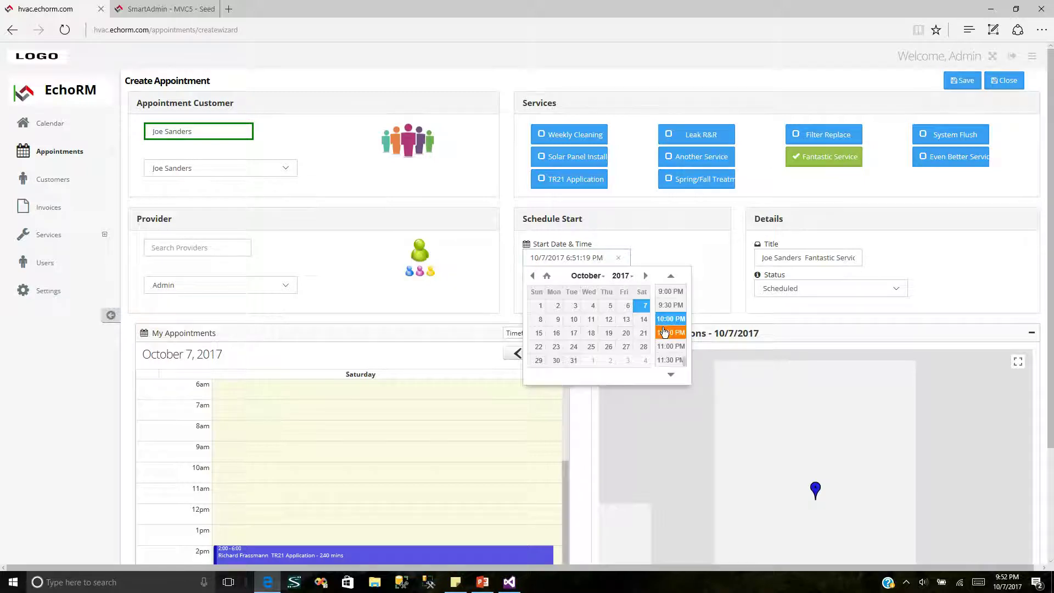
{"action": "left_click", "coordinate": [671, 276]}
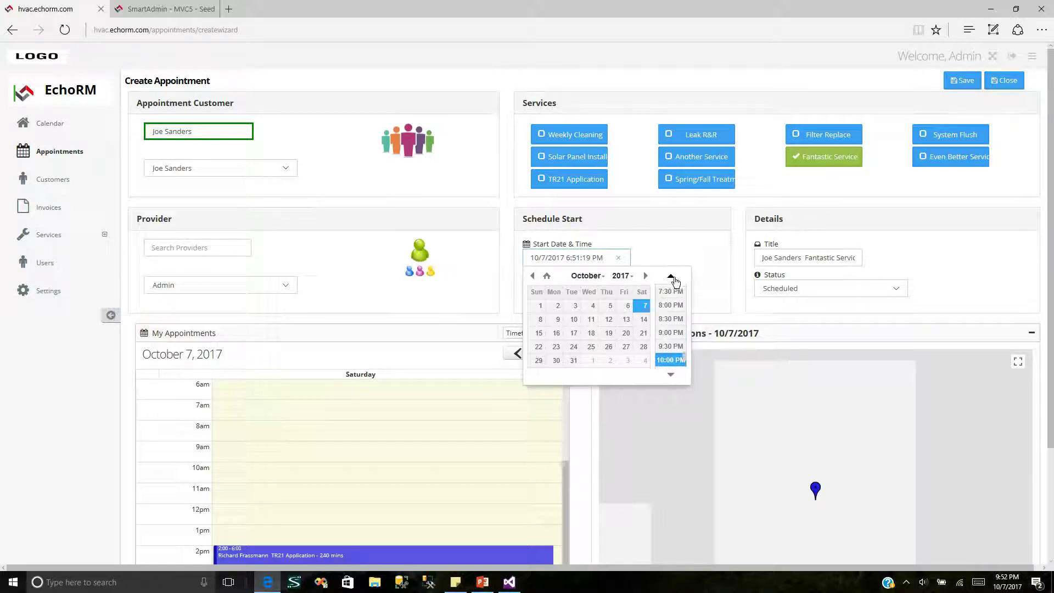
{"action": "left_click_drag", "start_coordinate": [1045, 434], "coordinate": [1040, 565]}
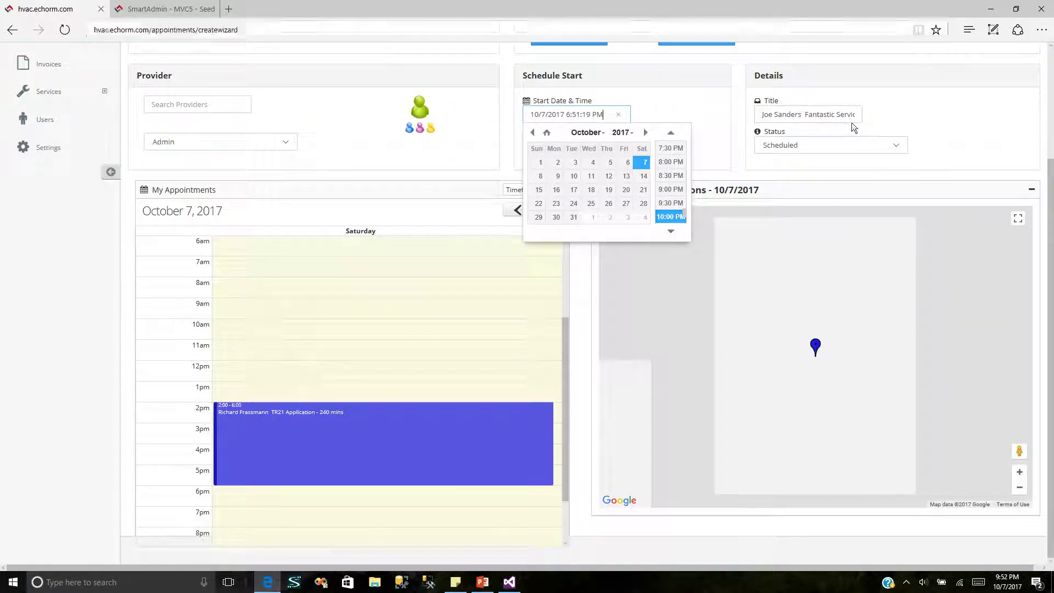
{"action": "scroll", "coordinate": [1051, 329], "scroll_direction": "up", "scroll_amount": 2}
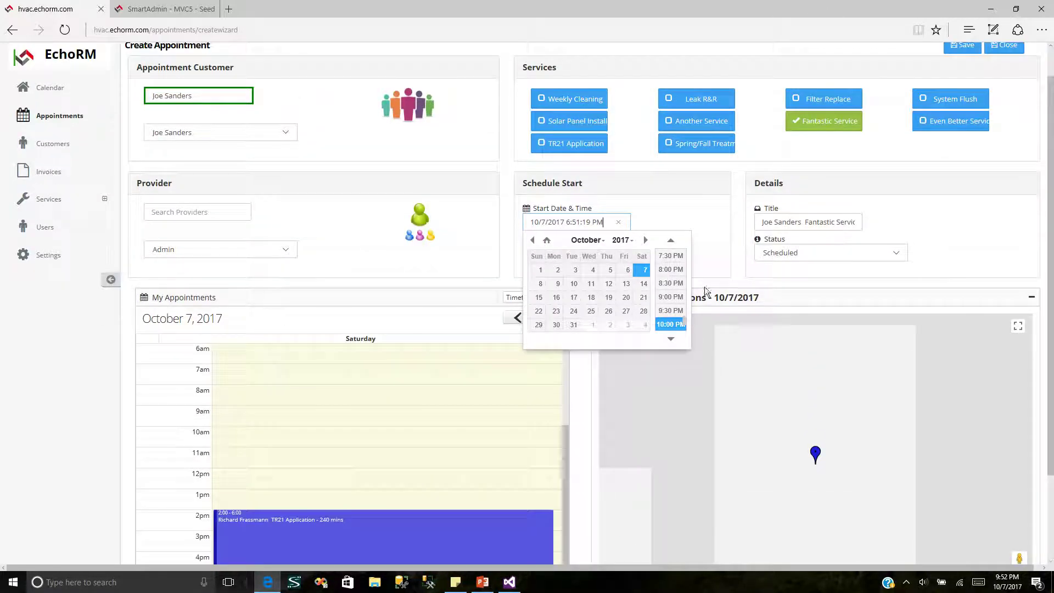
{"action": "left_click", "coordinate": [670, 239]}
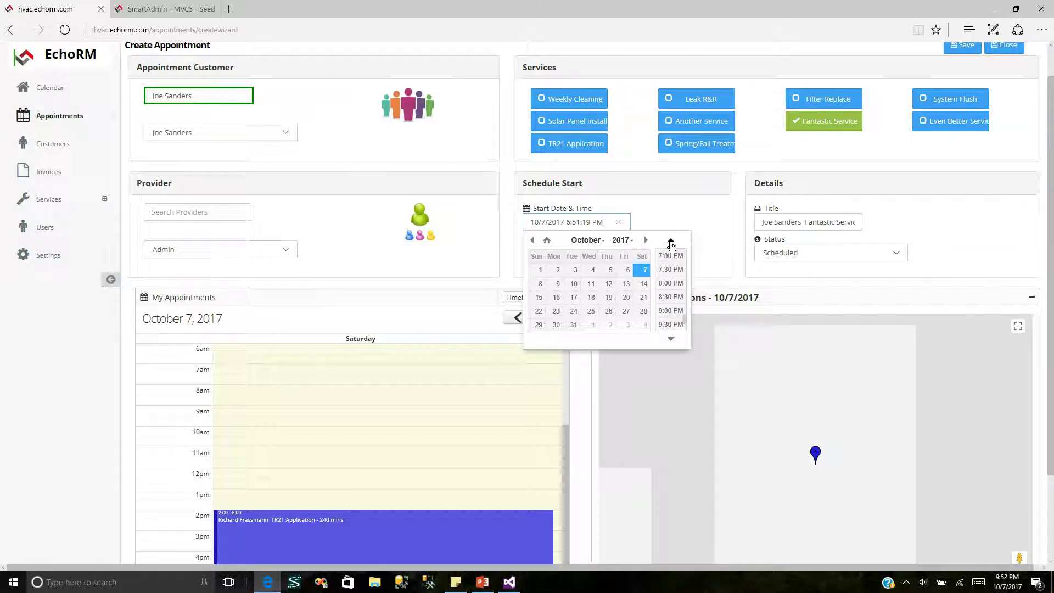
{"action": "left_click", "coordinate": [670, 255]}
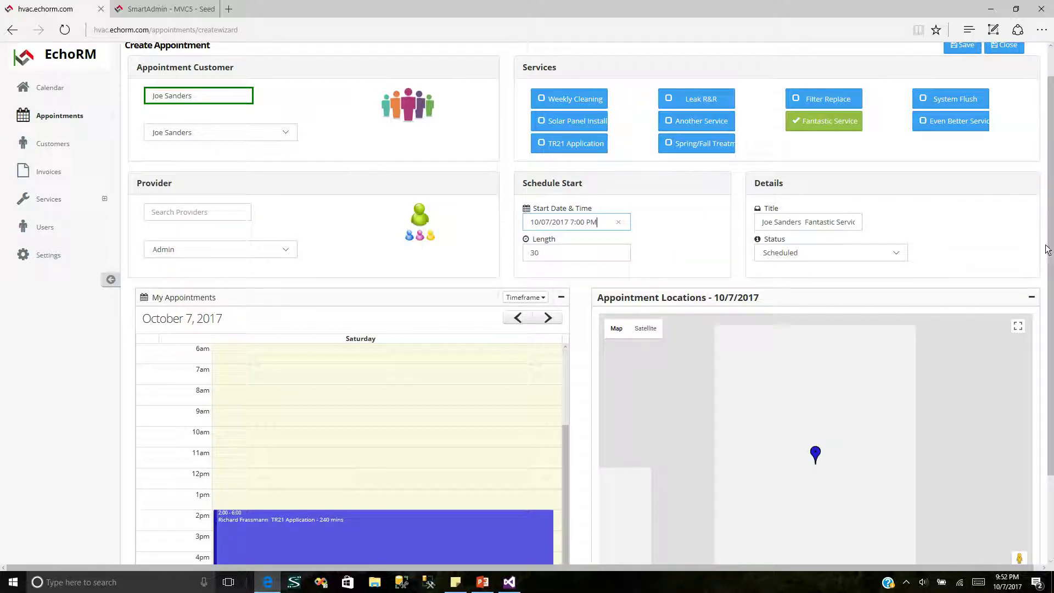
{"action": "scroll", "coordinate": [948, 194], "scroll_direction": "up", "scroll_amount": 1}
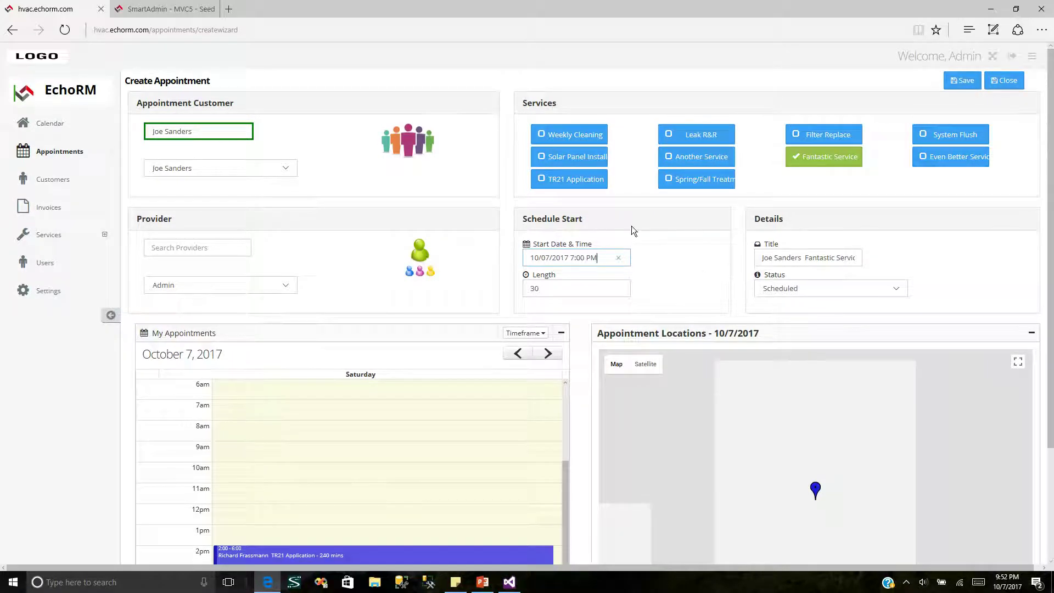
Step: Save the appointment, review the Change Appointment page, and start service
{"action": "left_click", "coordinate": [957, 87]}
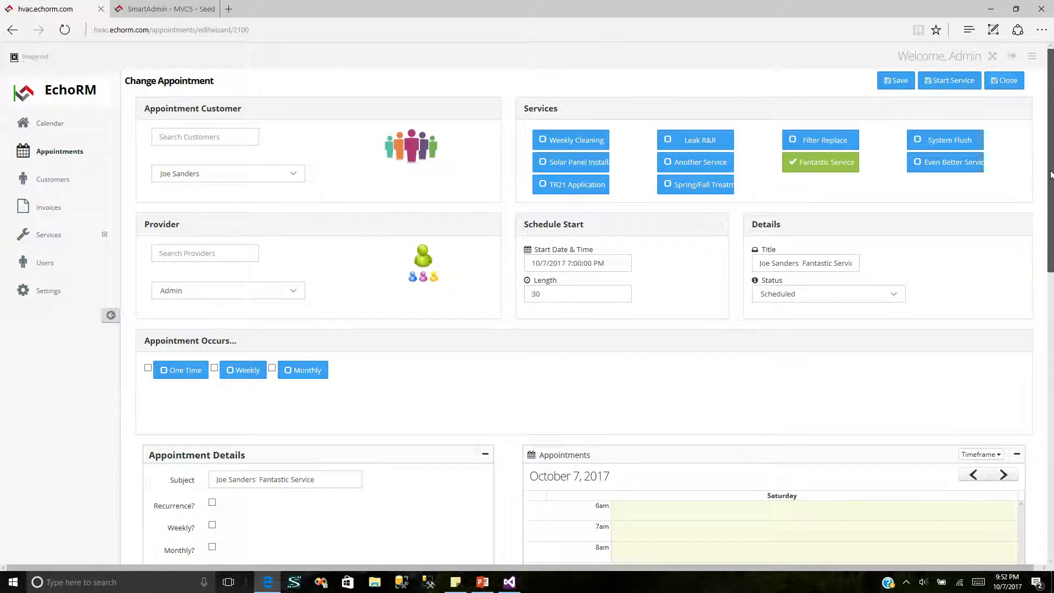
{"action": "left_click_drag", "start_coordinate": [1050, 174], "coordinate": [1046, 356]}
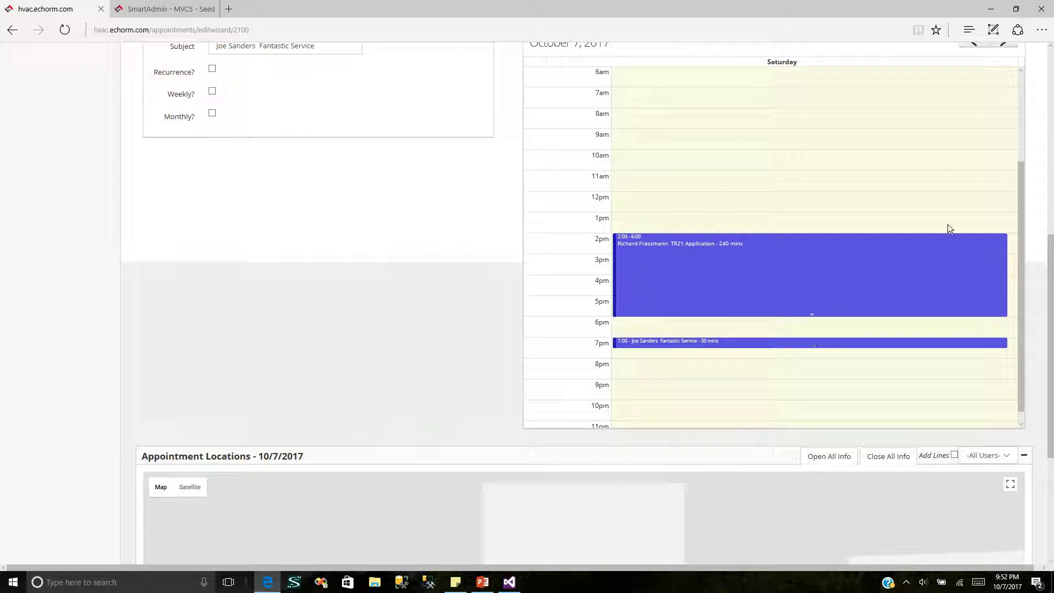
{"action": "left_click_drag", "start_coordinate": [1050, 288], "coordinate": [1034, 30]}
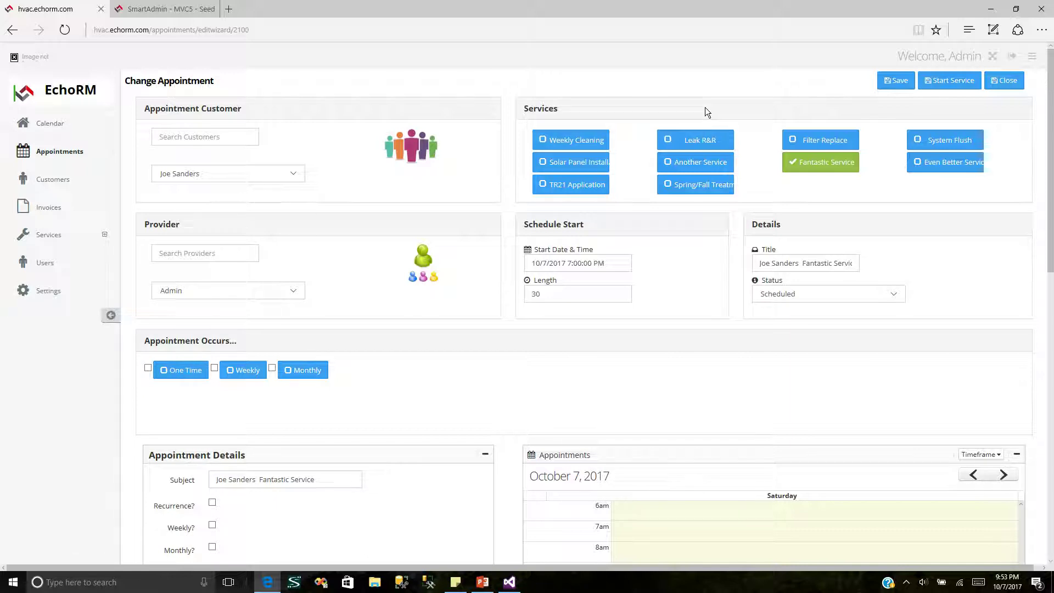
{"action": "left_click", "coordinate": [942, 88]}
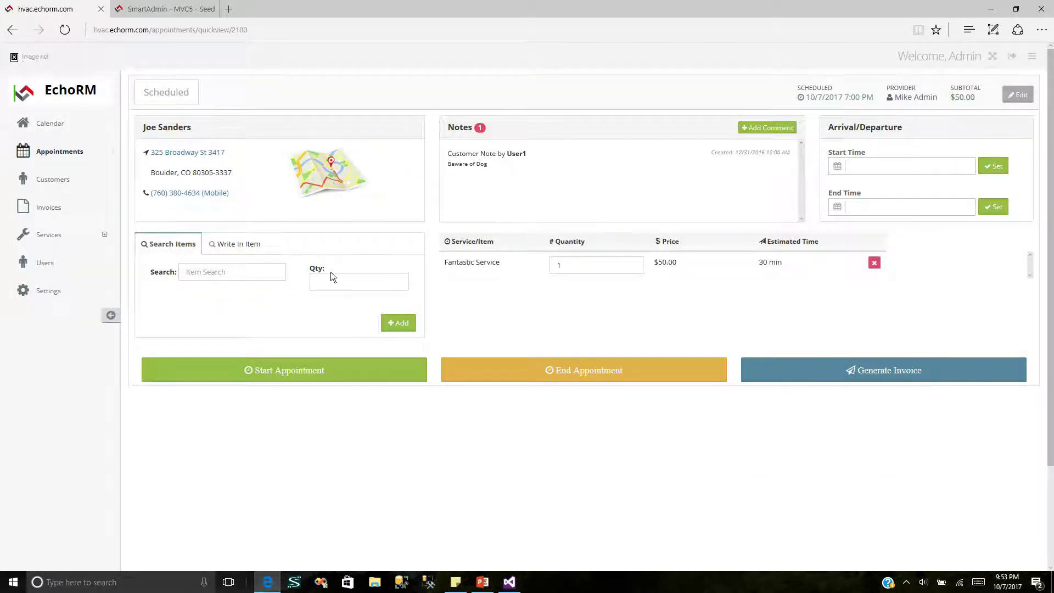
{"action": "left_click", "coordinate": [1016, 9]}
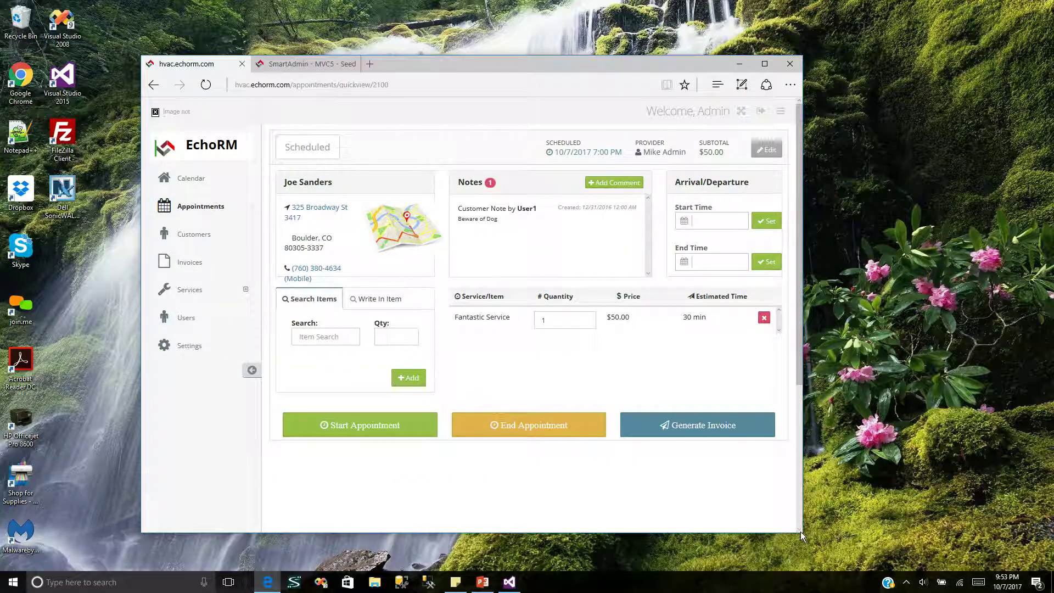
{"action": "left_click_drag", "start_coordinate": [584, 68], "coordinate": [614, 24]}
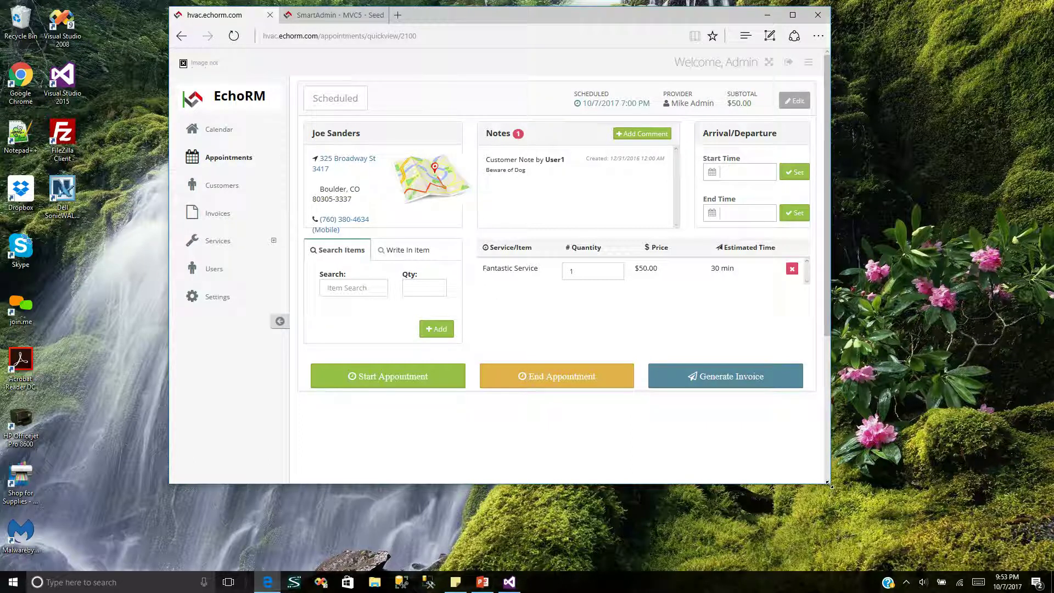
{"action": "left_click_drag", "start_coordinate": [828, 484], "coordinate": [440, 463]}
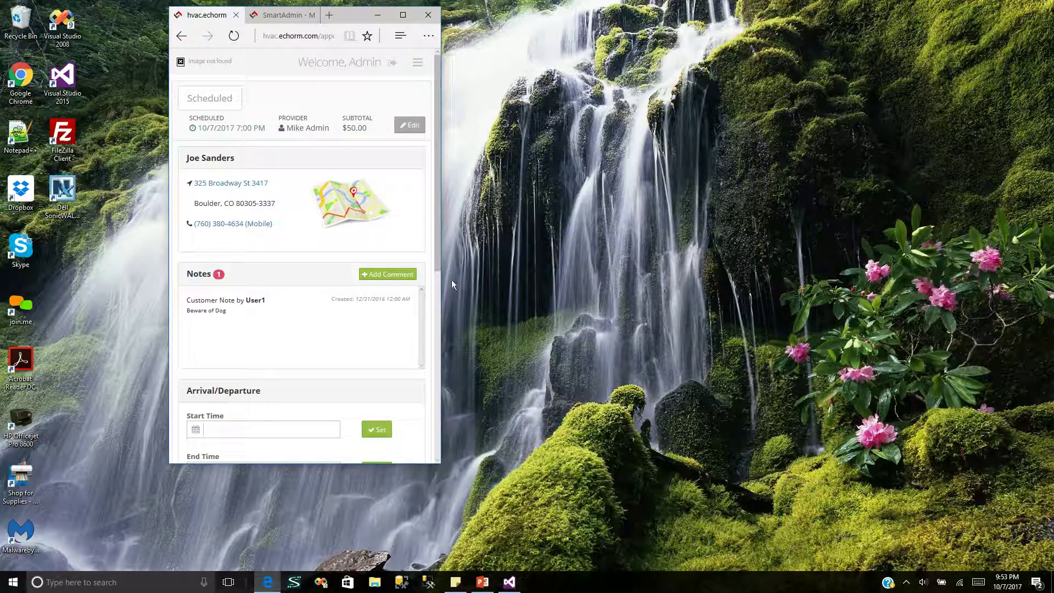
{"action": "scroll", "coordinate": [438, 259], "scroll_direction": "down", "scroll_amount": 5}
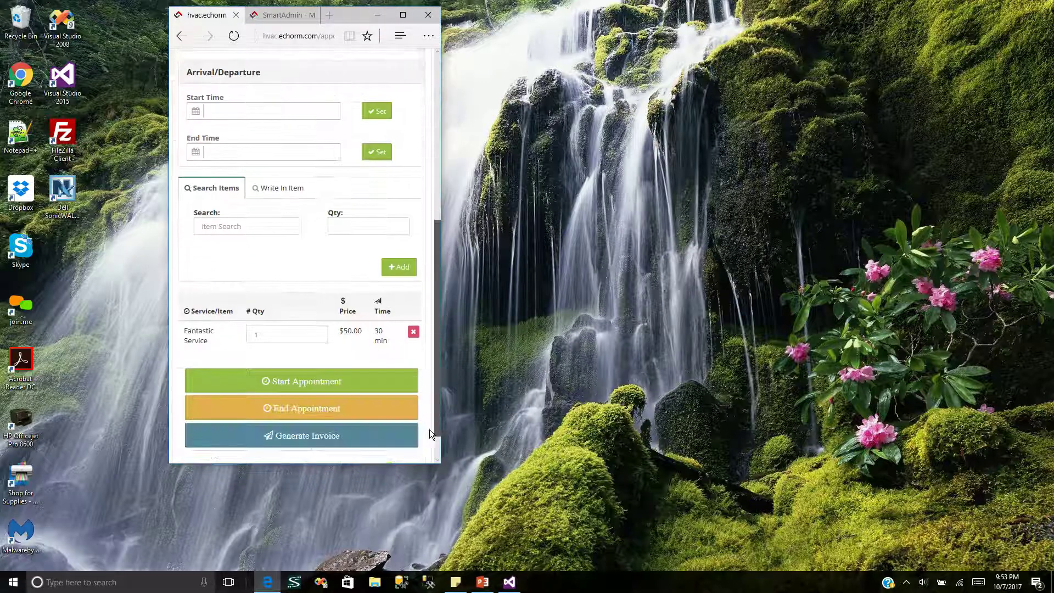
{"action": "scroll", "coordinate": [438, 258], "scroll_direction": "up", "scroll_amount": 5}
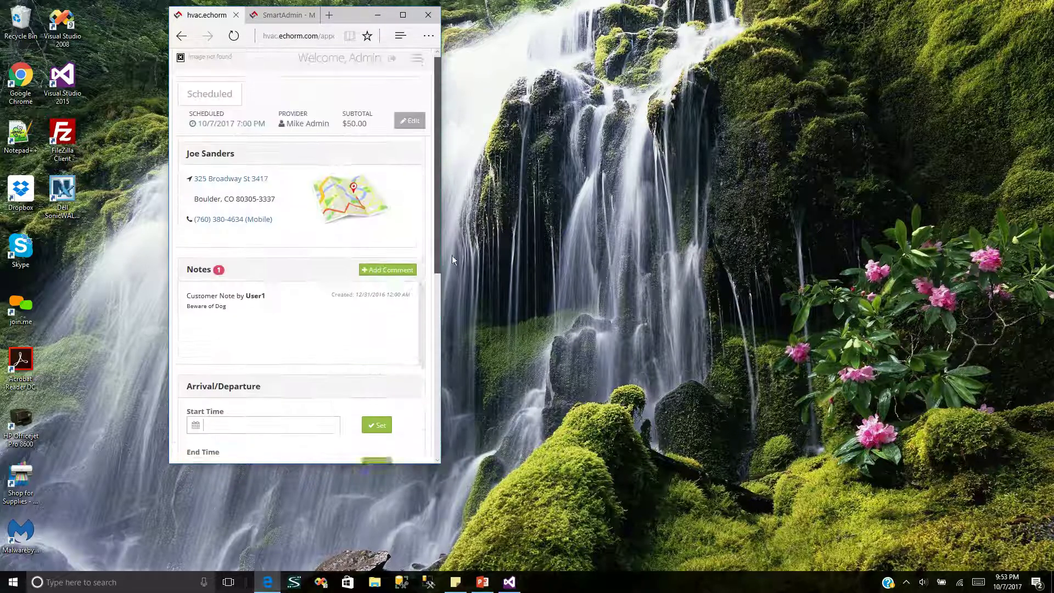
{"action": "left_click", "coordinate": [403, 16]}
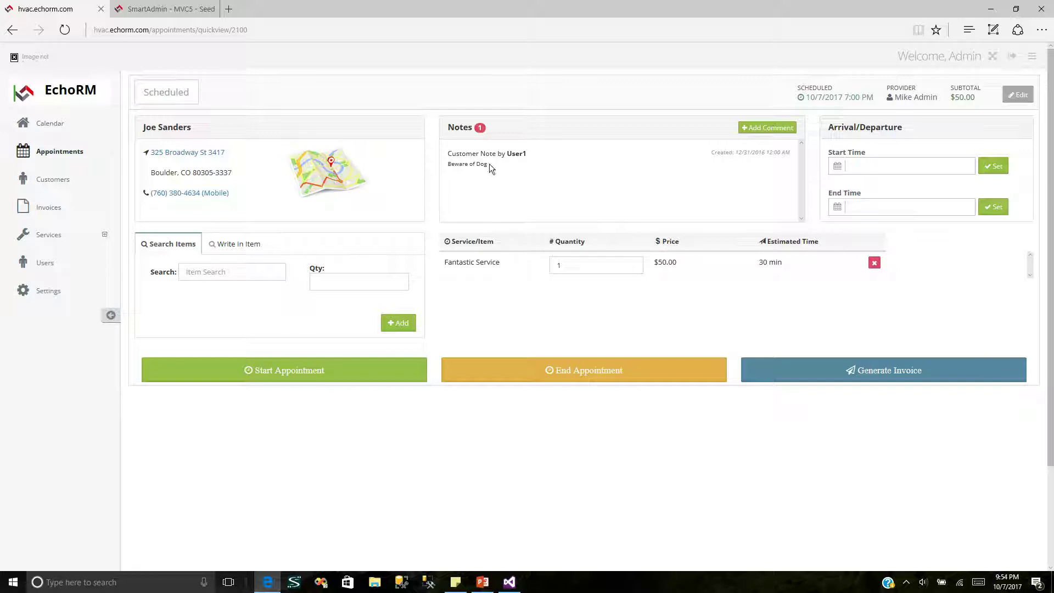
Step: Add a note containing the gate code, flagged as an alert
{"action": "left_click", "coordinate": [747, 133]}
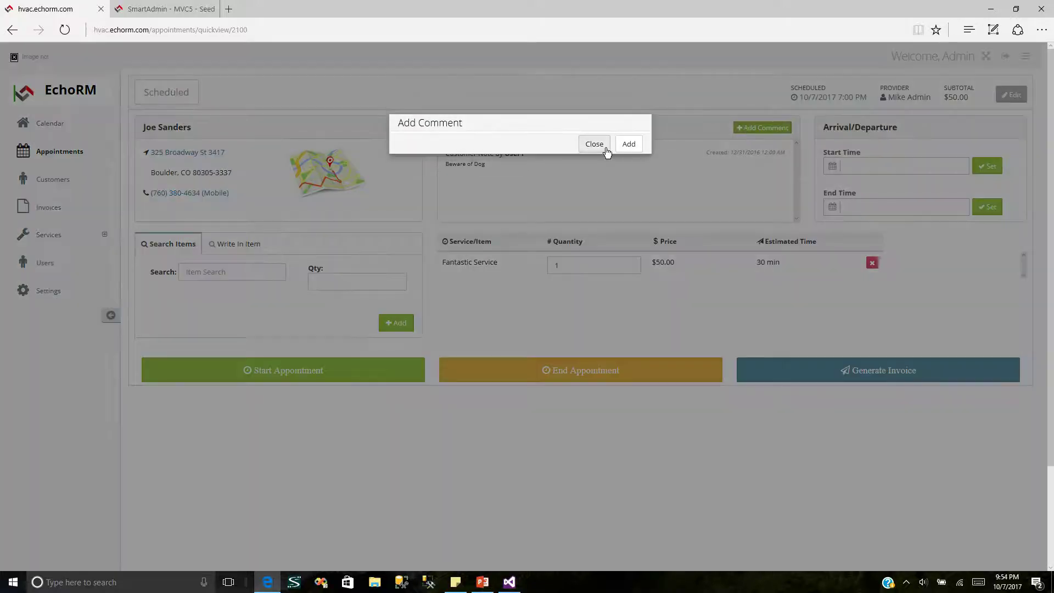
{"action": "left_click", "coordinate": [519, 150]}
{"action": "type", "text": "Gate 1234"}
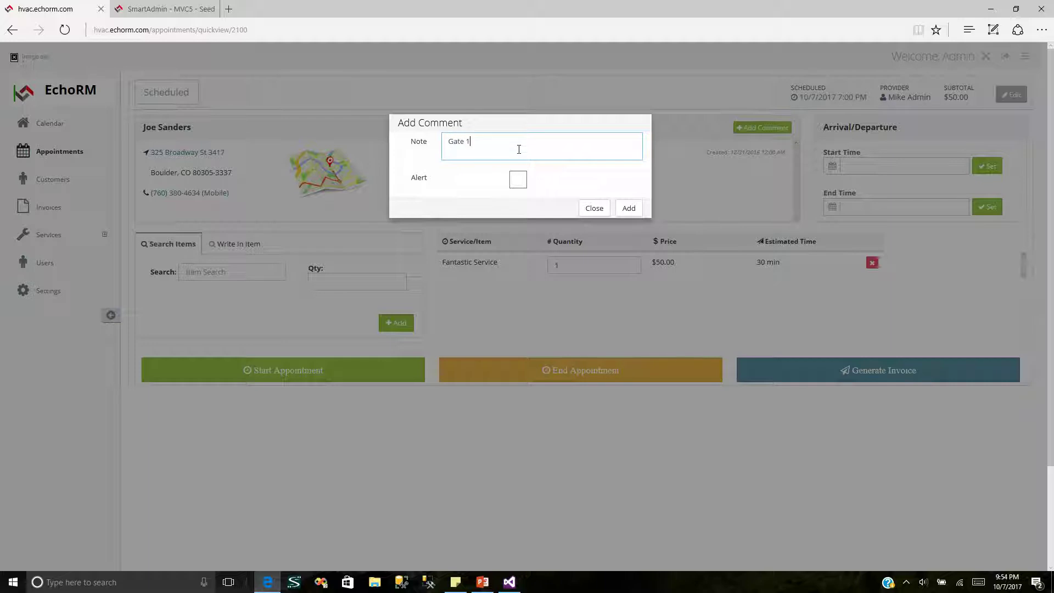
{"action": "left_click", "coordinate": [518, 179]}
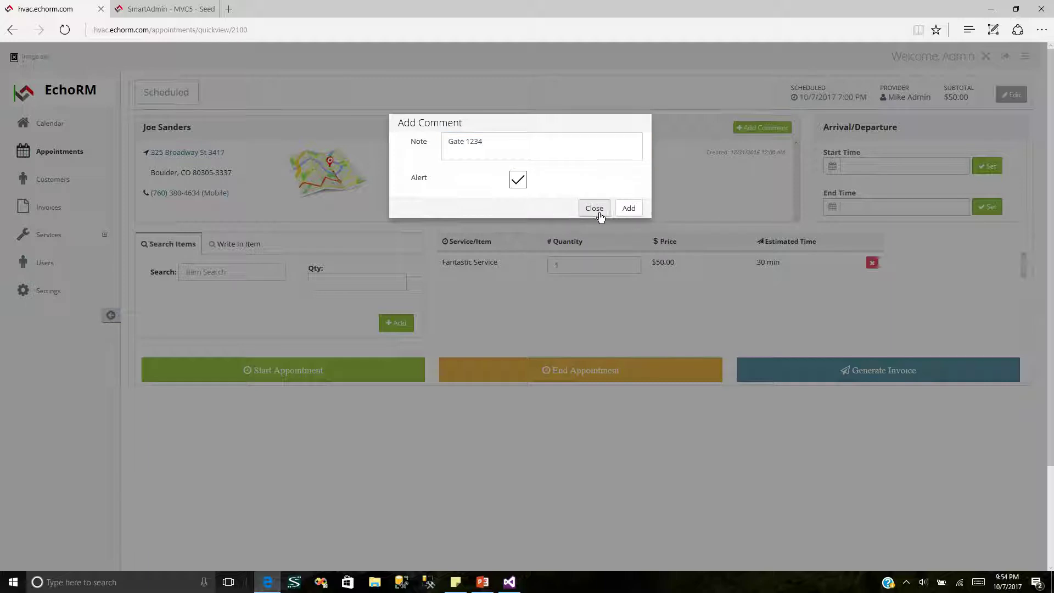
{"action": "left_click", "coordinate": [629, 209]}
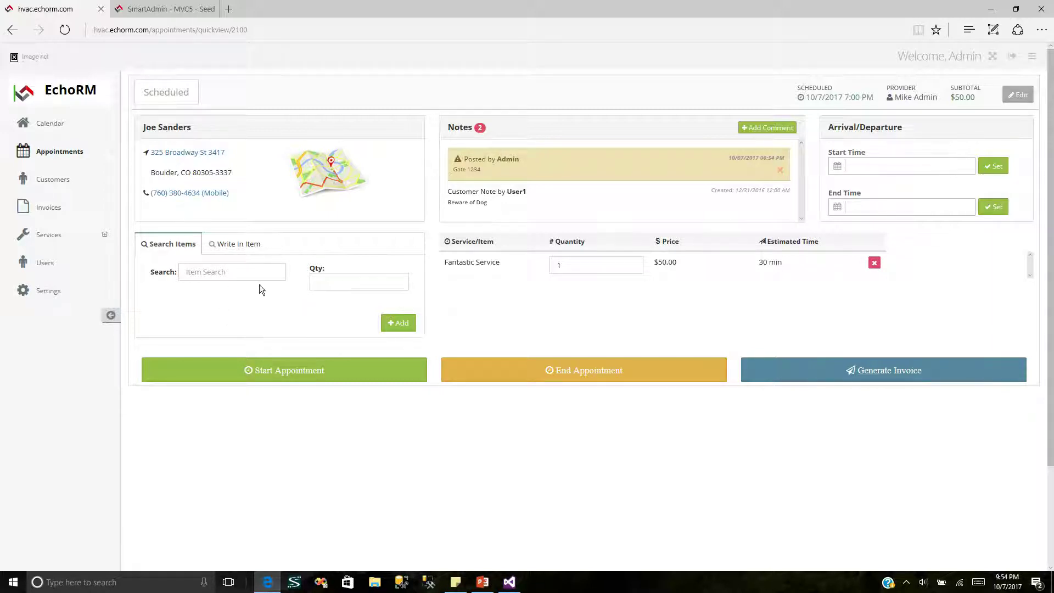
Step: Add a $65.00 Pentair 100 Filter to the items and start the appointment
{"action": "left_click", "coordinate": [248, 275]}
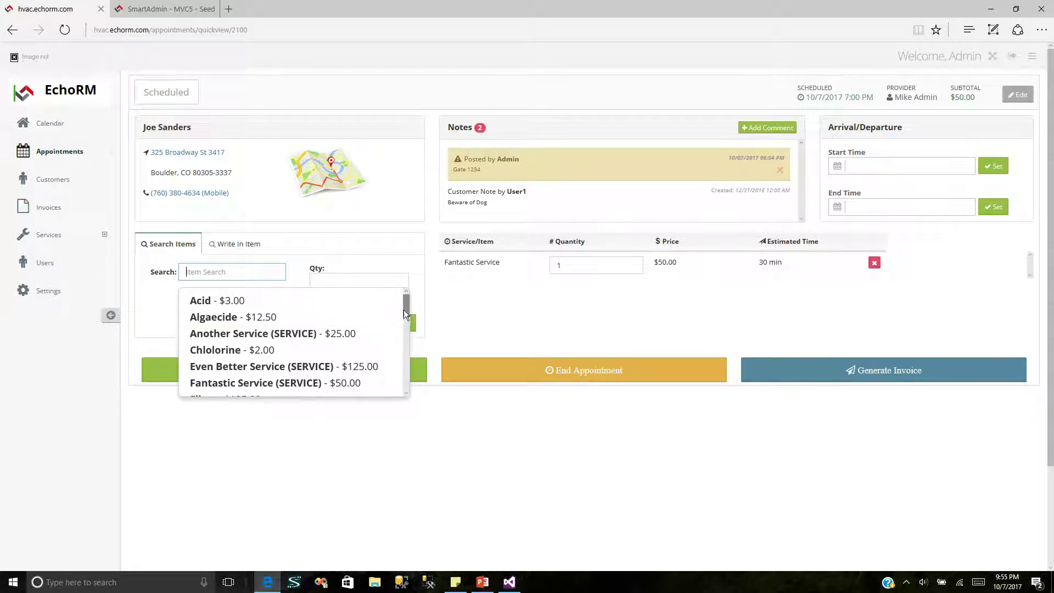
{"action": "left_click_drag", "start_coordinate": [403, 309], "coordinate": [376, 336]}
{"action": "left_click", "coordinate": [346, 320]}
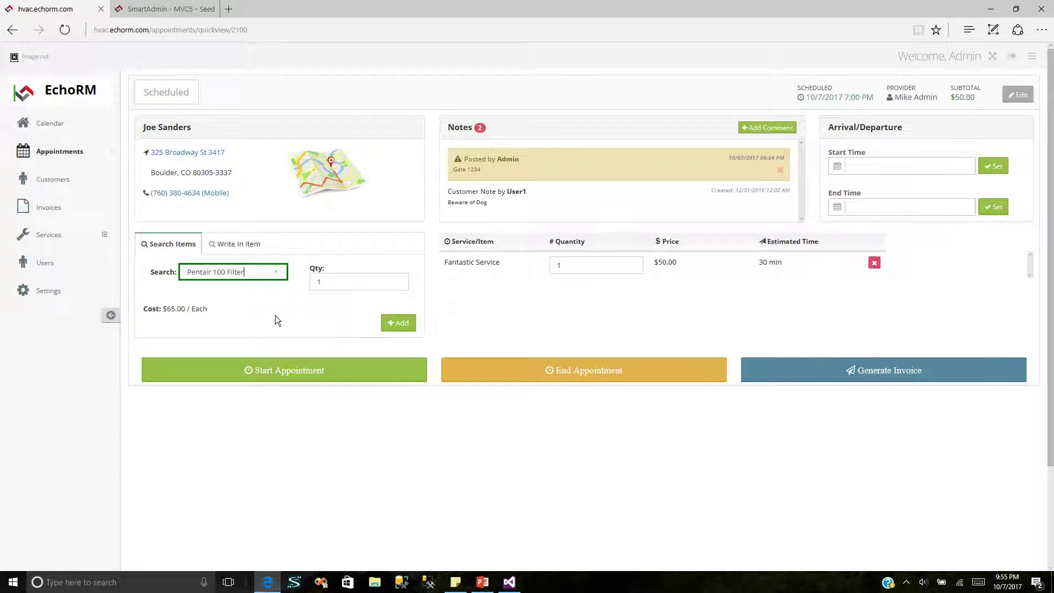
{"action": "left_click", "coordinate": [401, 326]}
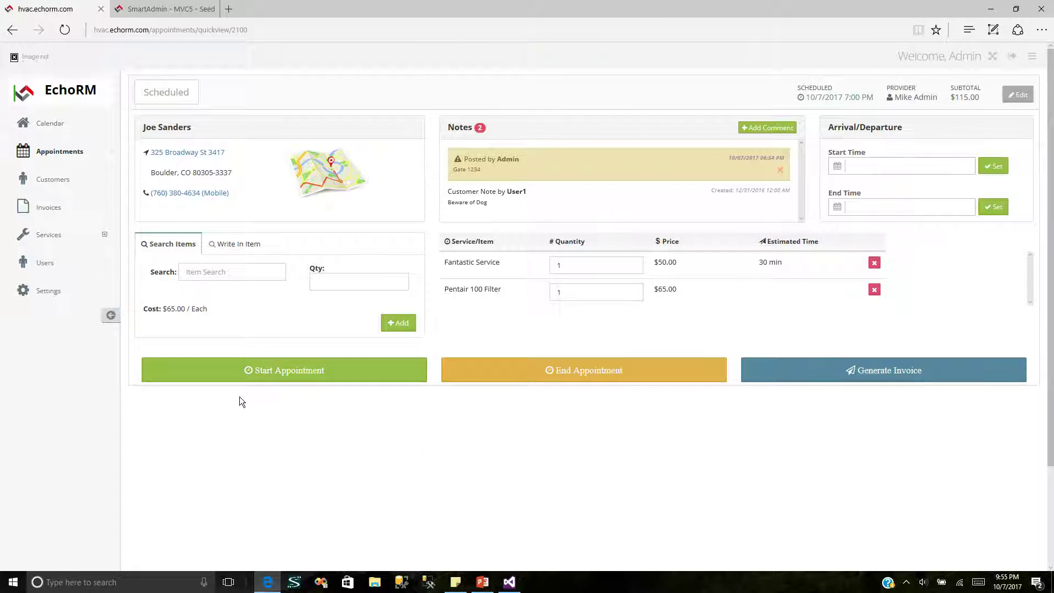
{"action": "left_click", "coordinate": [378, 367]}
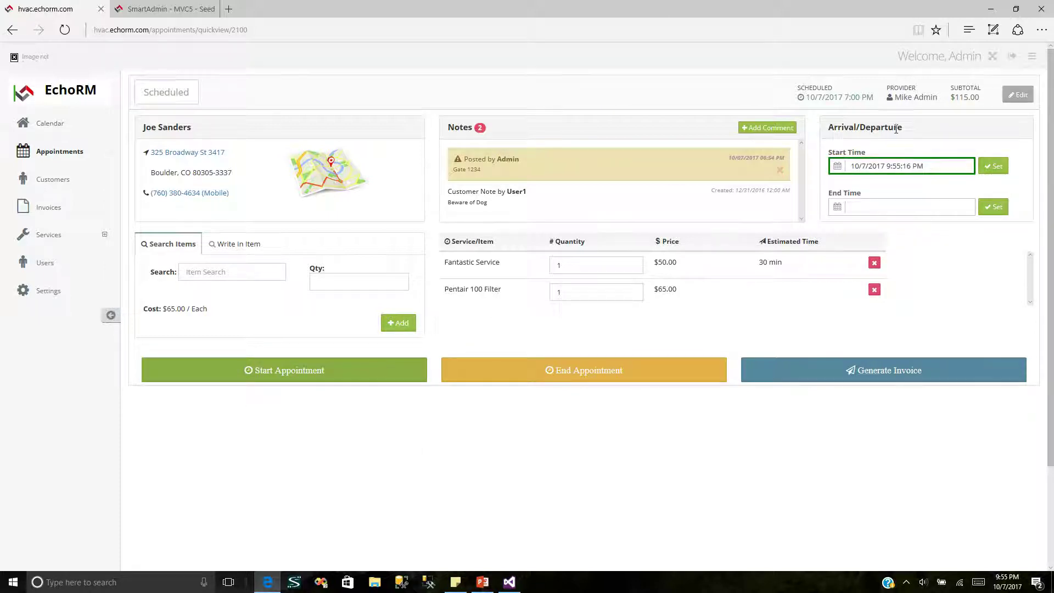
Step: Change the appointment start time to 7:00 PM
{"action": "left_click", "coordinate": [957, 166]}
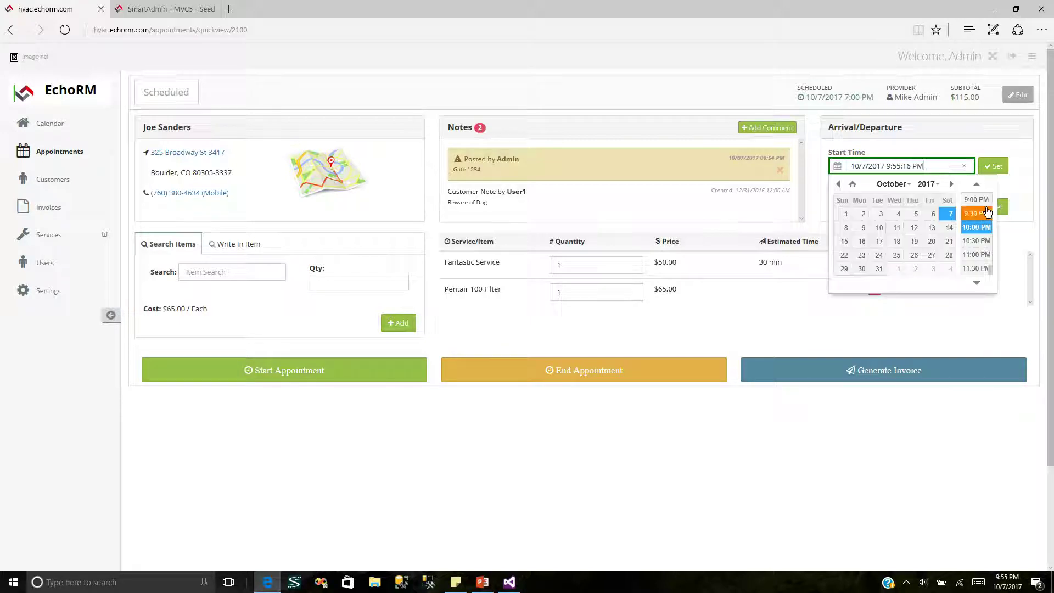
{"action": "scroll", "coordinate": [985, 206], "scroll_direction": "up", "scroll_amount": 5}
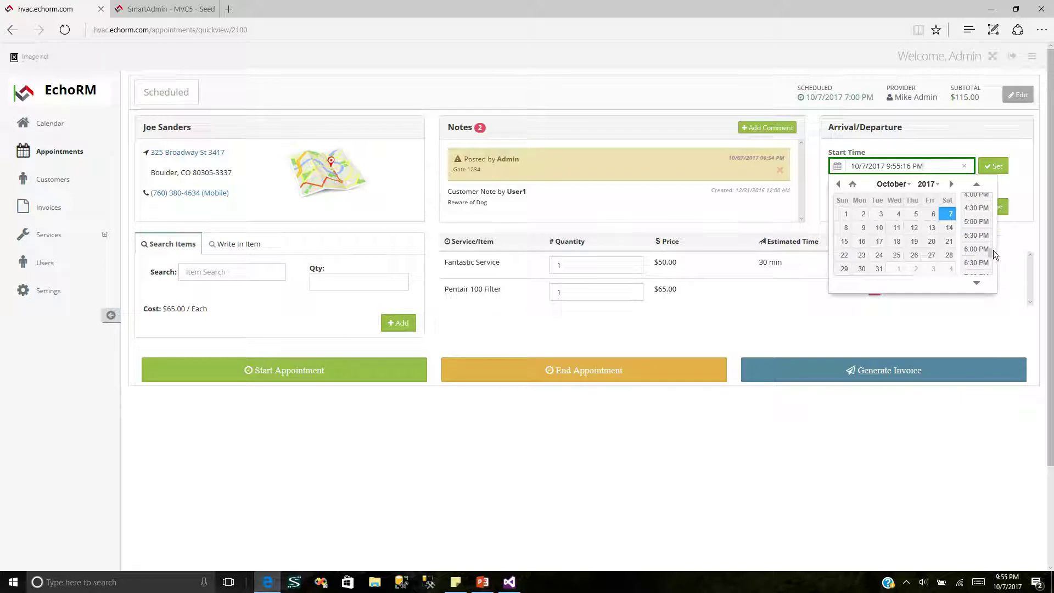
{"action": "scroll", "coordinate": [991, 257], "scroll_direction": "down", "scroll_amount": 2}
{"action": "scroll", "coordinate": [993, 262], "scroll_direction": "up", "scroll_amount": 1}
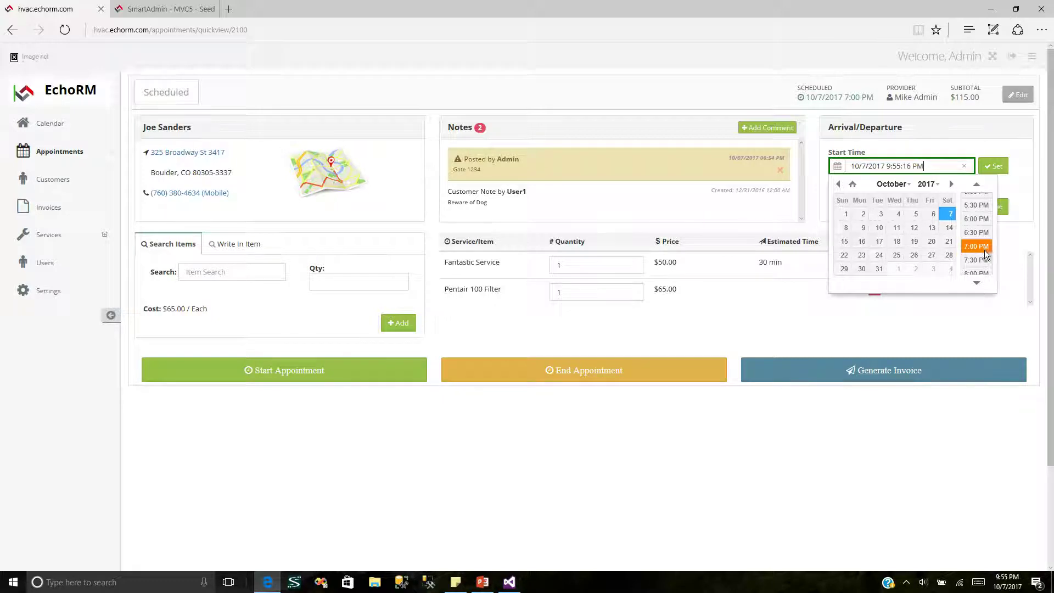
{"action": "left_click", "coordinate": [985, 251]}
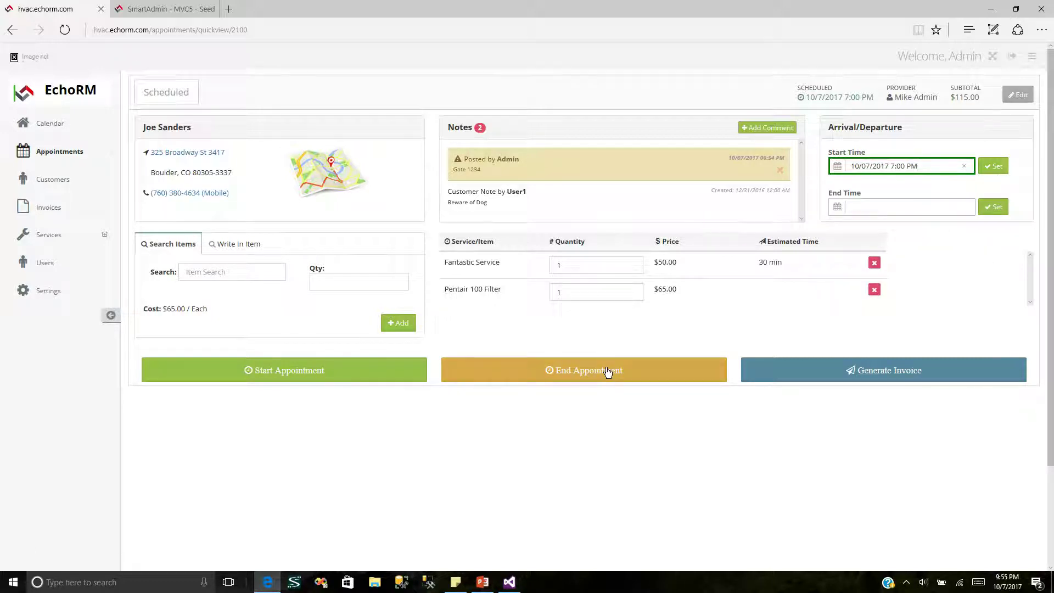
Step: End the appointment as completed now and generate its invoice
{"action": "left_click", "coordinate": [931, 206]}
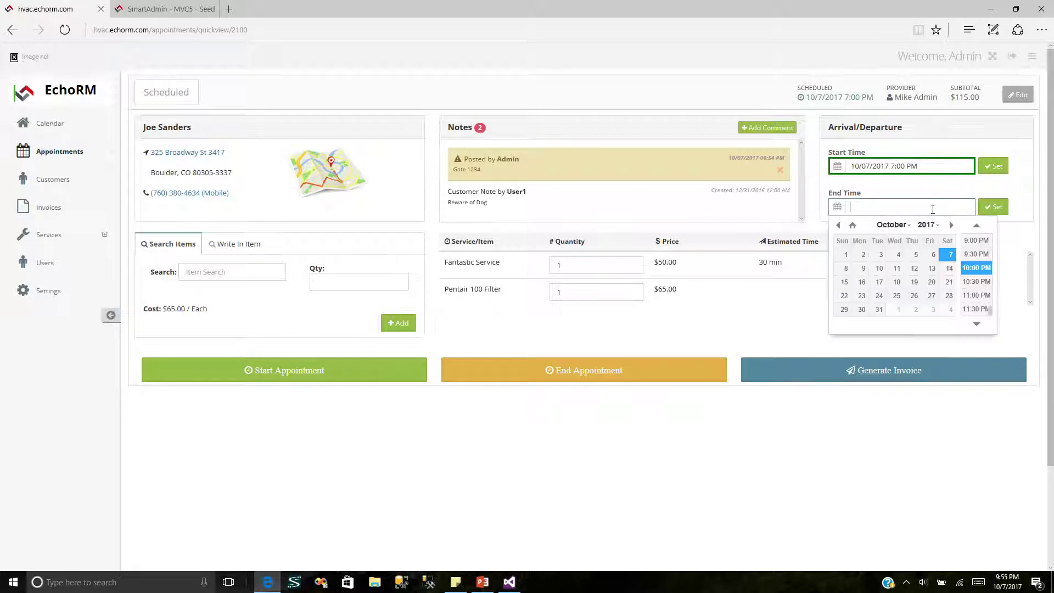
{"action": "left_click", "coordinate": [607, 376]}
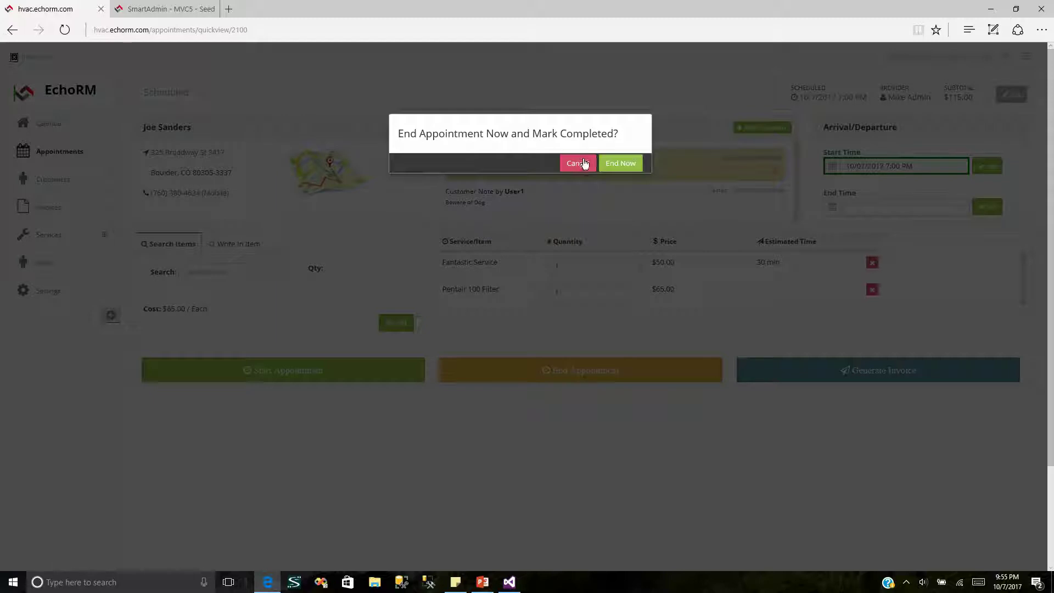
{"action": "left_click", "coordinate": [625, 163]}
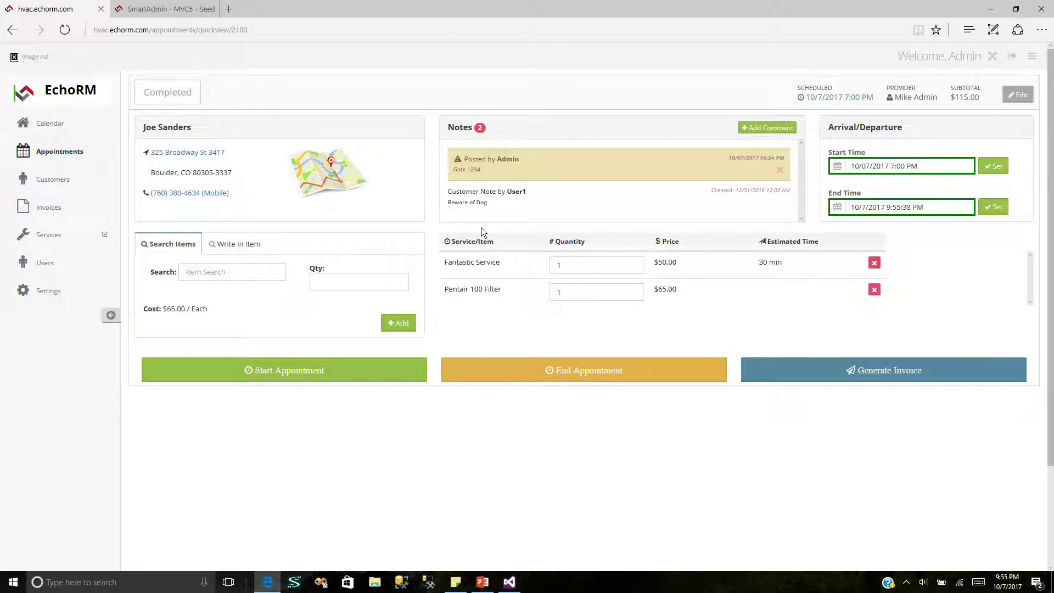
{"action": "left_click", "coordinate": [876, 379]}
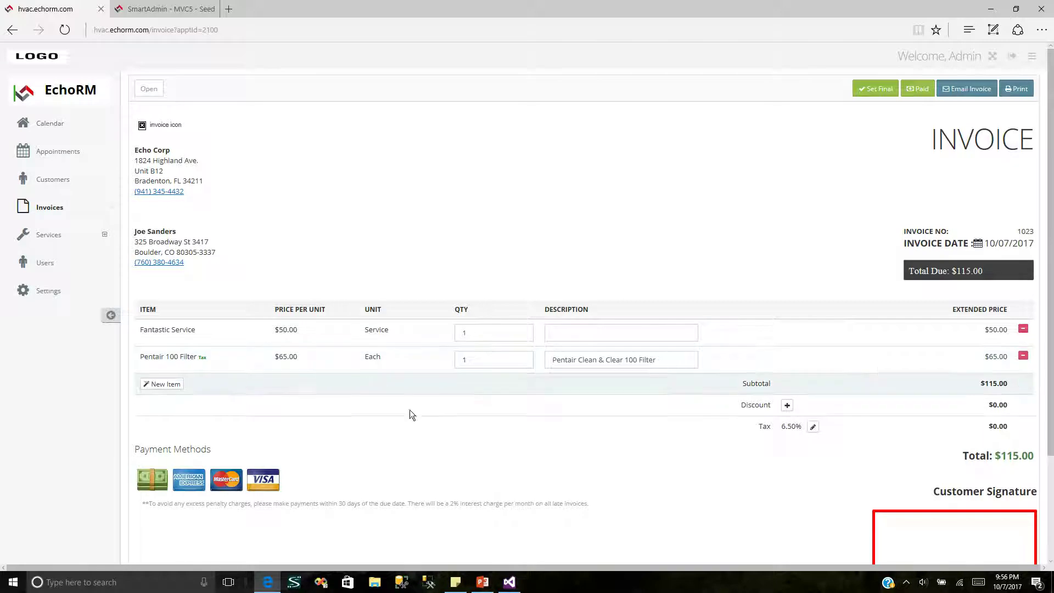
Step: Scroll through the generated invoice to review both items and the $115.00 total
{"action": "scroll", "coordinate": [1049, 307], "scroll_direction": "down", "scroll_amount": 1}
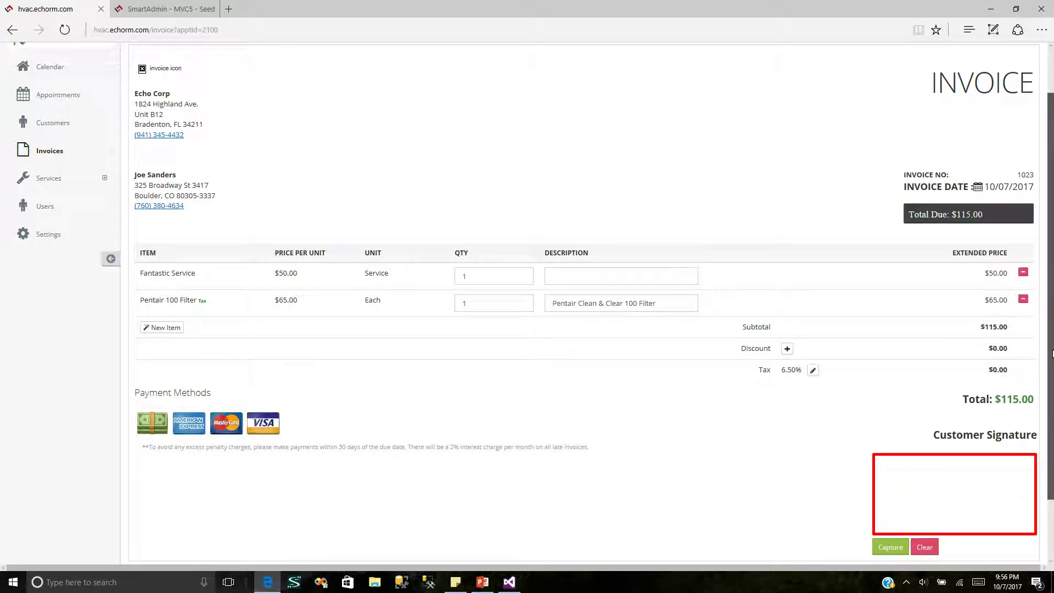
{"action": "scroll", "coordinate": [1052, 354], "scroll_direction": "up", "scroll_amount": 1}
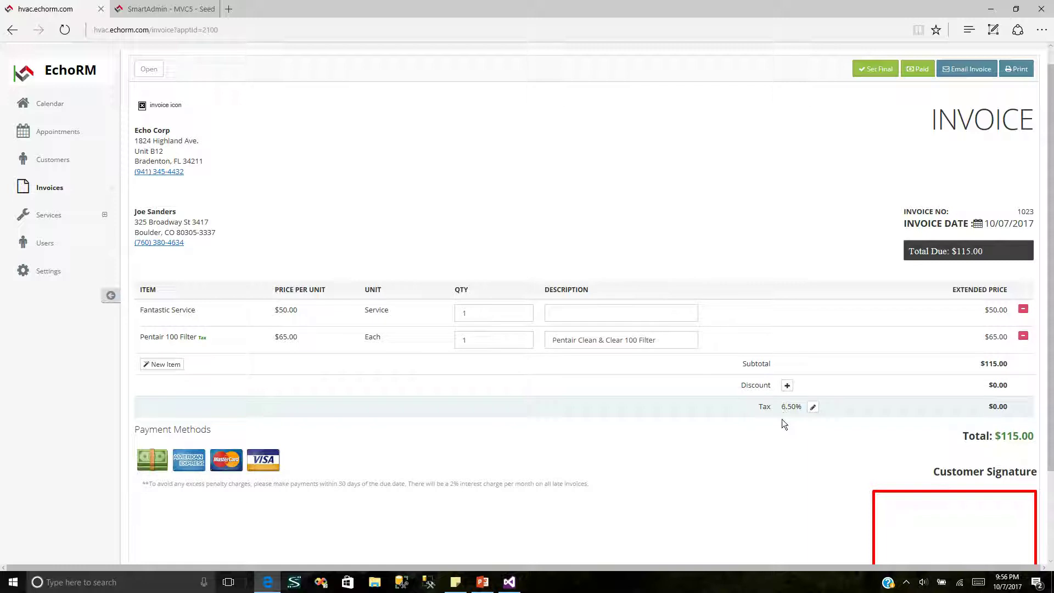
Step: Change the invoice tax rate from 6.50% to 6.75%
{"action": "left_click", "coordinate": [810, 411]}
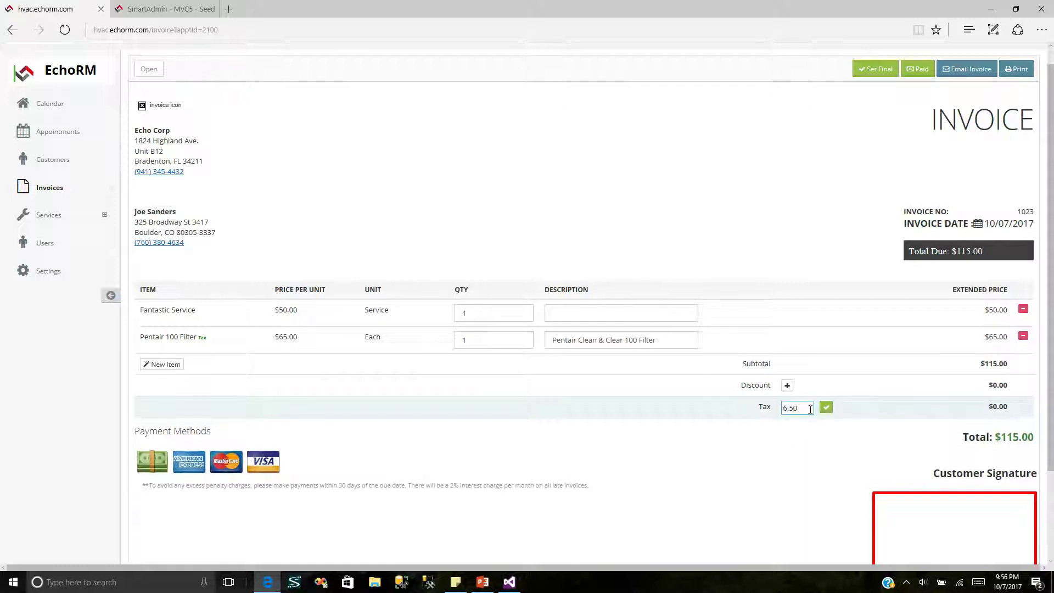
{"action": "left_click_drag", "start_coordinate": [789, 407], "coordinate": [805, 408]}
{"action": "left_click", "coordinate": [826, 408]}
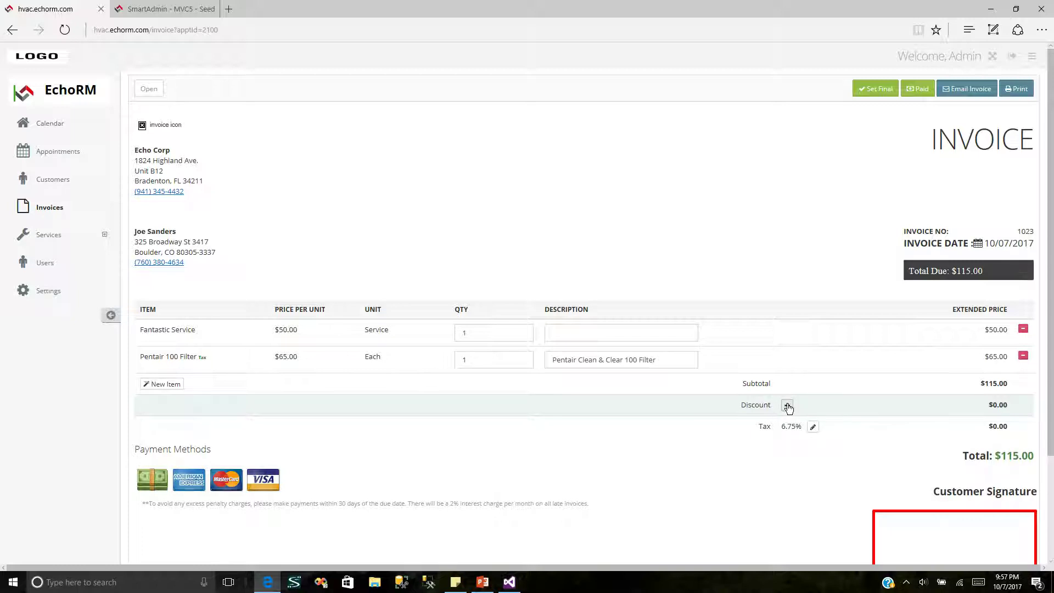
Step: Apply a $15.00 discount, bringing the total to $100.00
{"action": "left_click", "coordinate": [788, 406]}
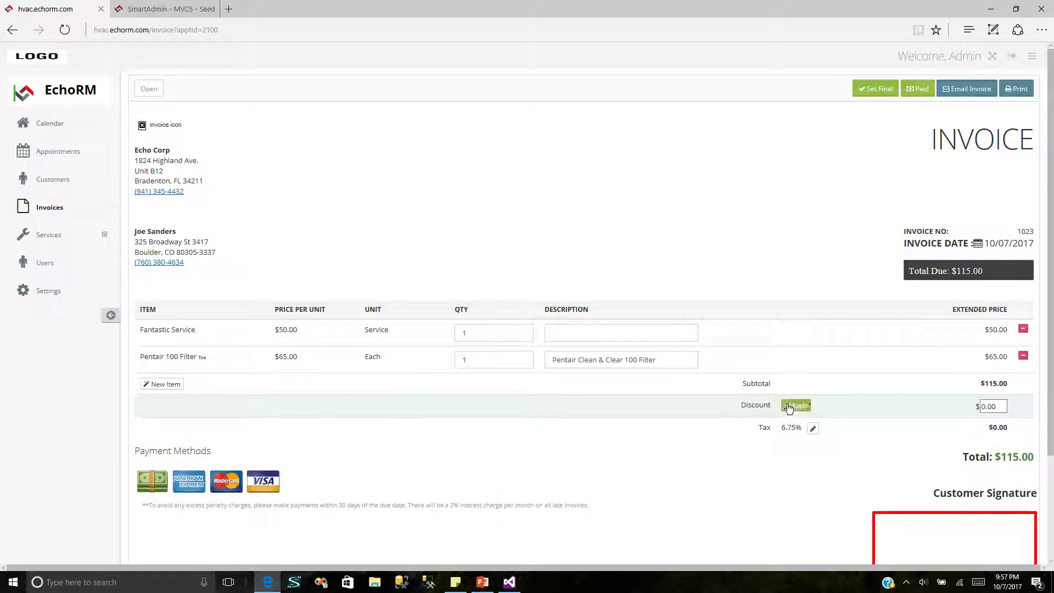
{"action": "left_click_drag", "start_coordinate": [1001, 403], "coordinate": [944, 408]}
{"action": "type", "text": "150"}
{"action": "key", "text": "BackSpace"}
{"action": "left_click", "coordinate": [801, 407]}
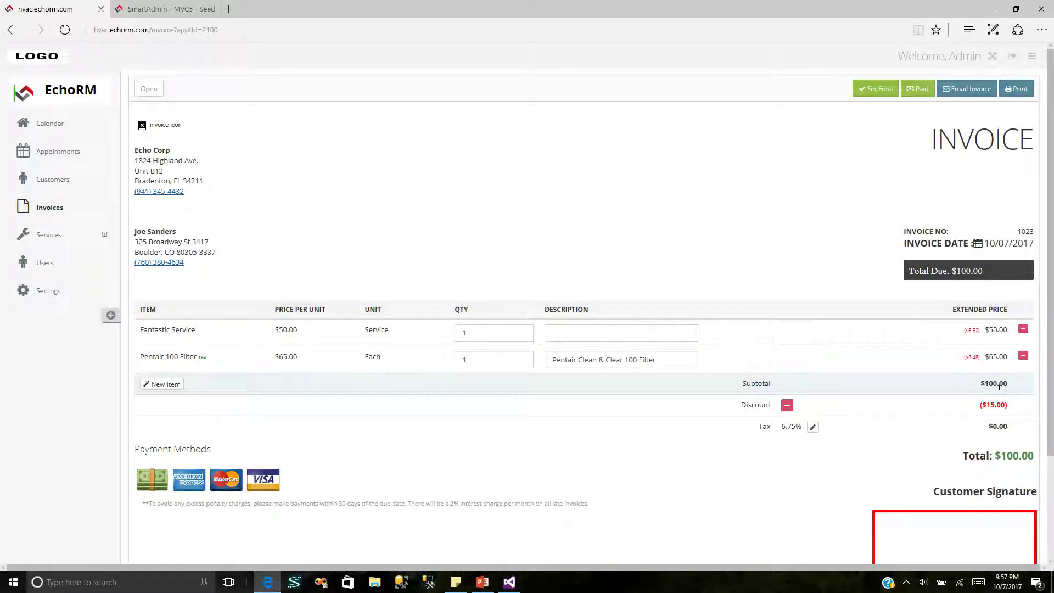
{"action": "left_click_drag", "start_coordinate": [1046, 433], "coordinate": [1046, 449]}
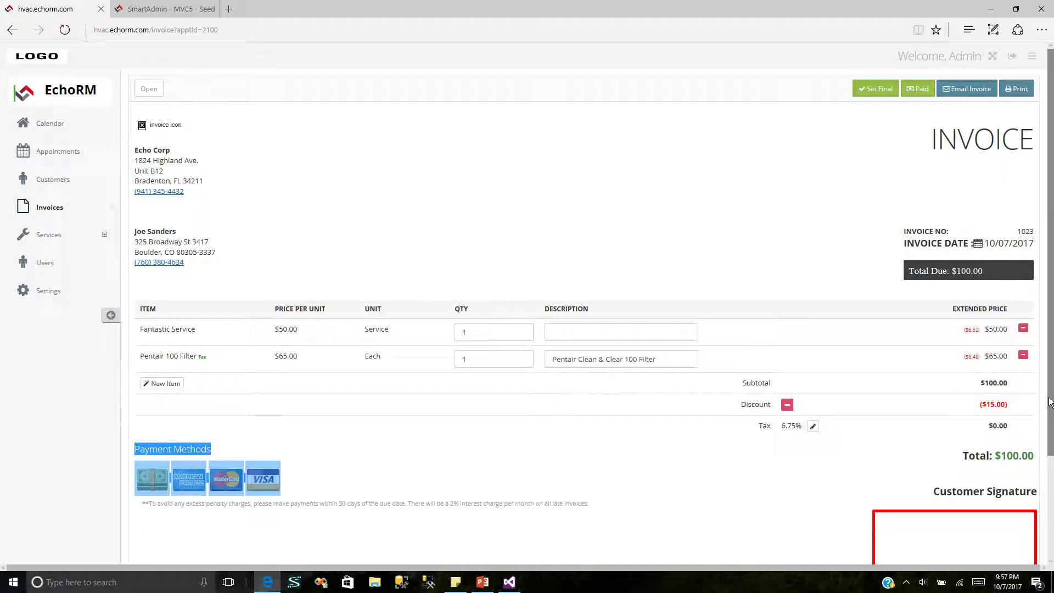
Step: Hand-write and capture 'Test' in the Customer Signature box, declining to set the invoice final
{"action": "scroll", "coordinate": [1051, 417], "scroll_direction": "down", "scroll_amount": 1}
{"action": "left_click", "coordinate": [598, 412]}
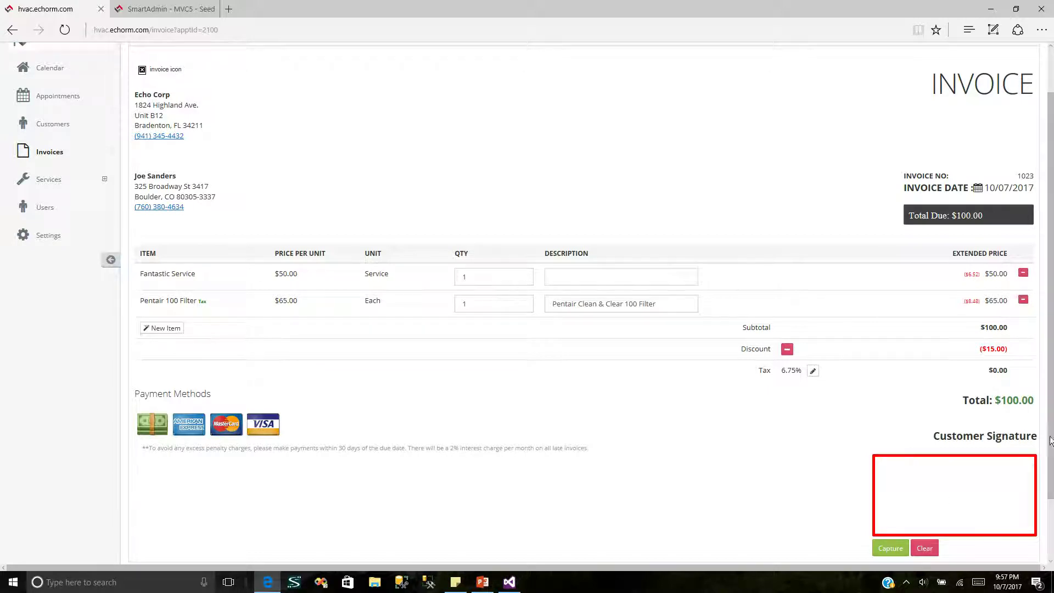
{"action": "scroll", "coordinate": [1051, 498], "scroll_direction": "down", "scroll_amount": 2}
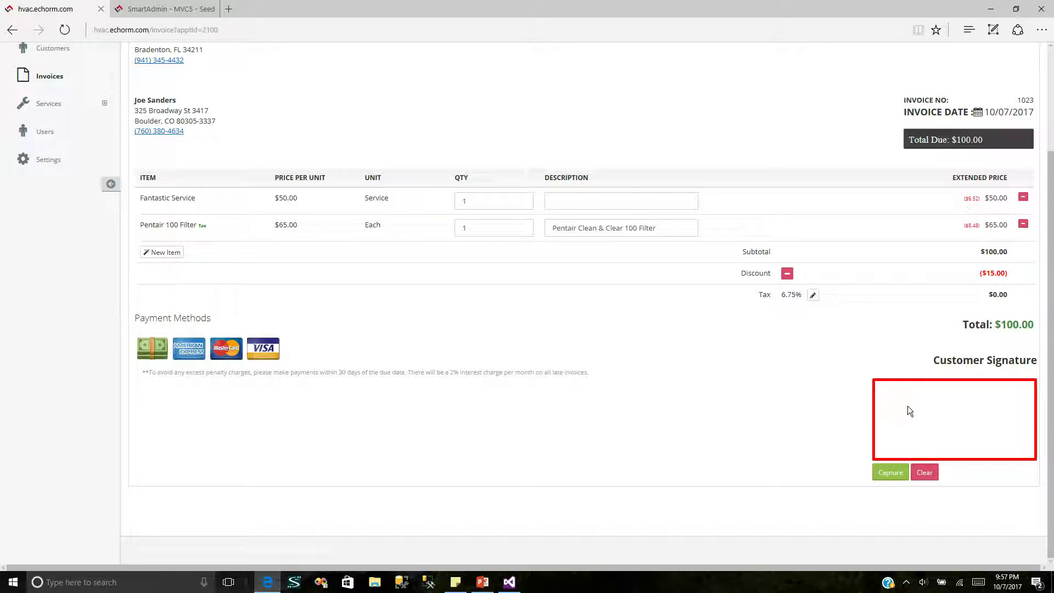
{"action": "mouse_move", "coordinate": [903, 415]}
{"action": "left_mouse_down"}
{"action": "mouse_move", "coordinate": [904, 430]}
{"action": "mouse_move", "coordinate": [917, 411]}
{"action": "left_mouse_up"}
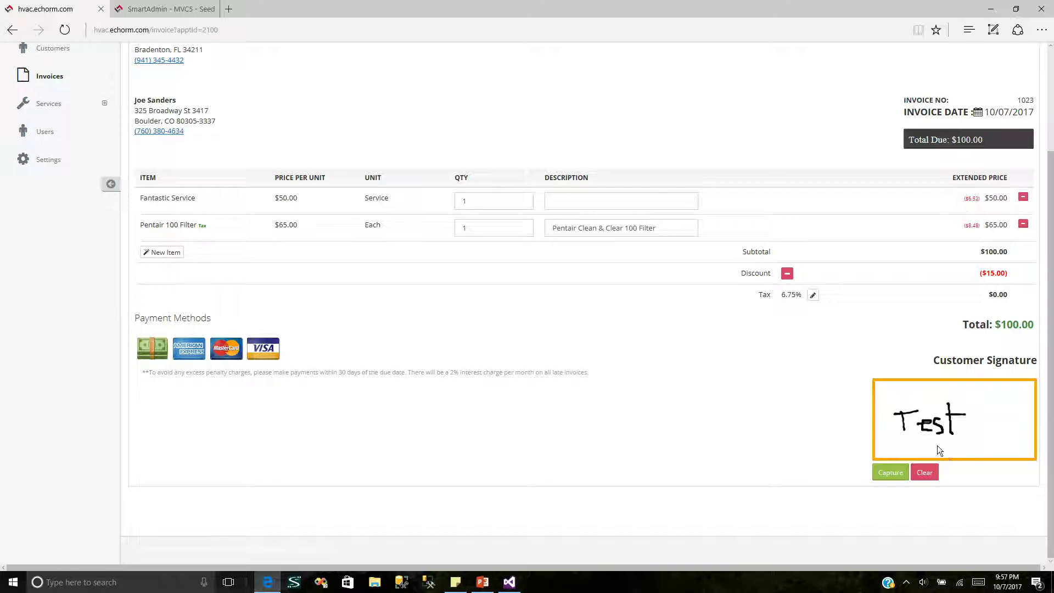
{"action": "left_click", "coordinate": [895, 476]}
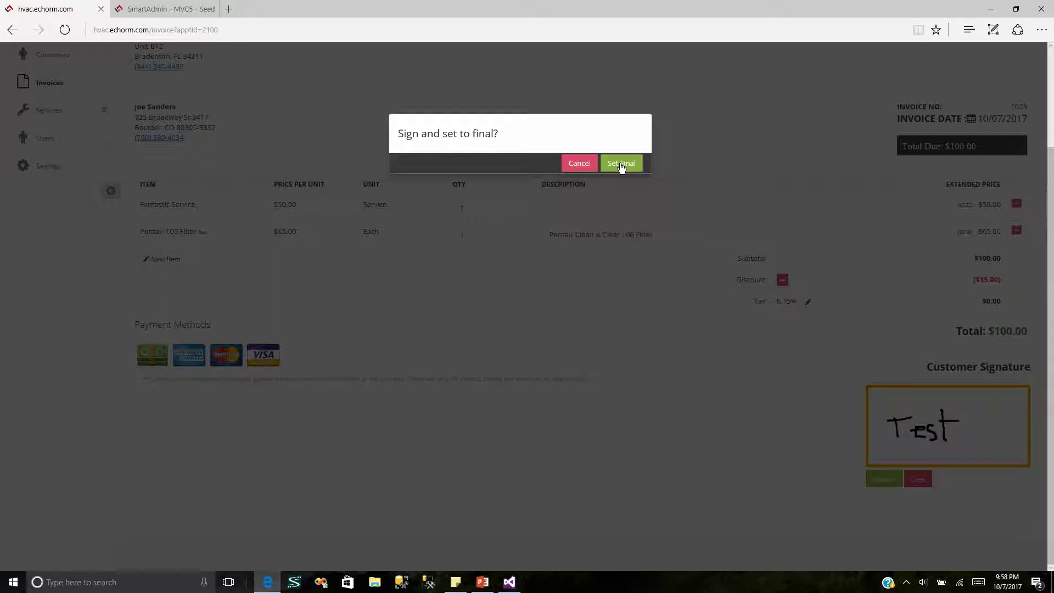
{"action": "left_click", "coordinate": [574, 164]}
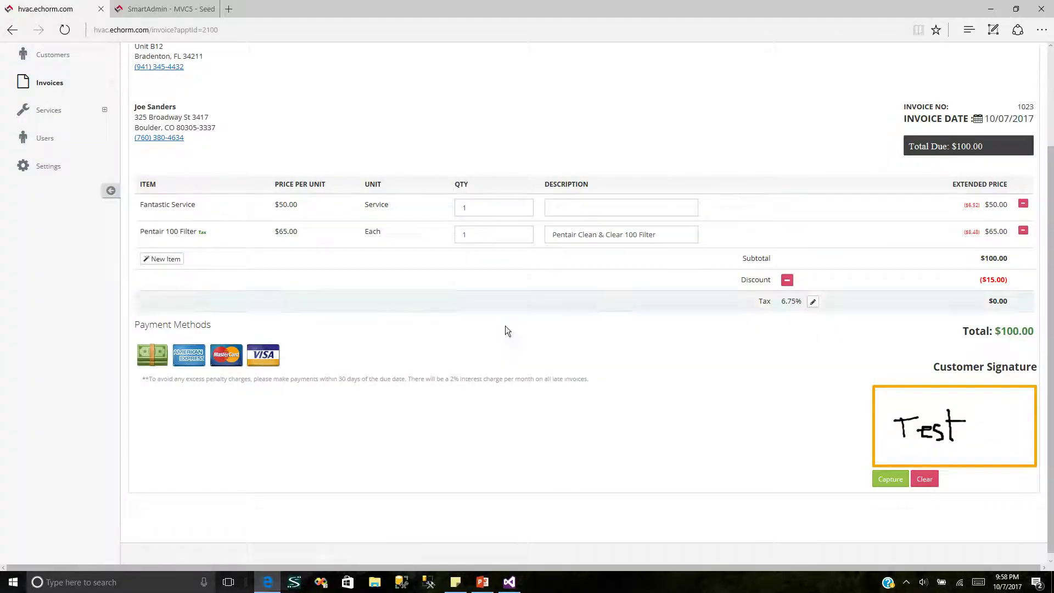
Step: Add a SuperGrow line with quantity 5 at $6.50, bringing the invoice total to $132.50
{"action": "left_click", "coordinate": [162, 258]}
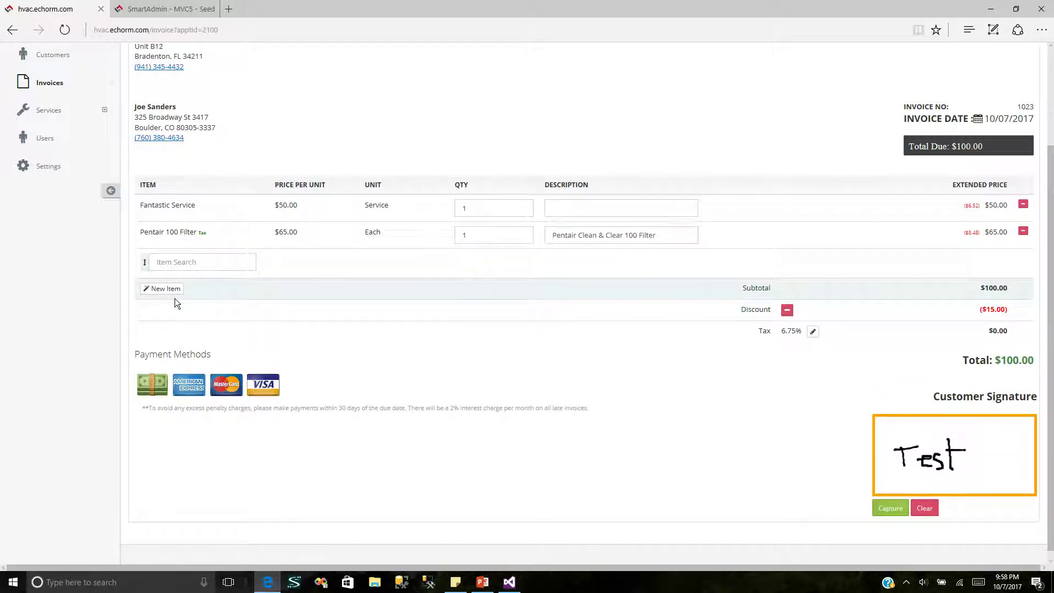
{"action": "left_click", "coordinate": [145, 263]}
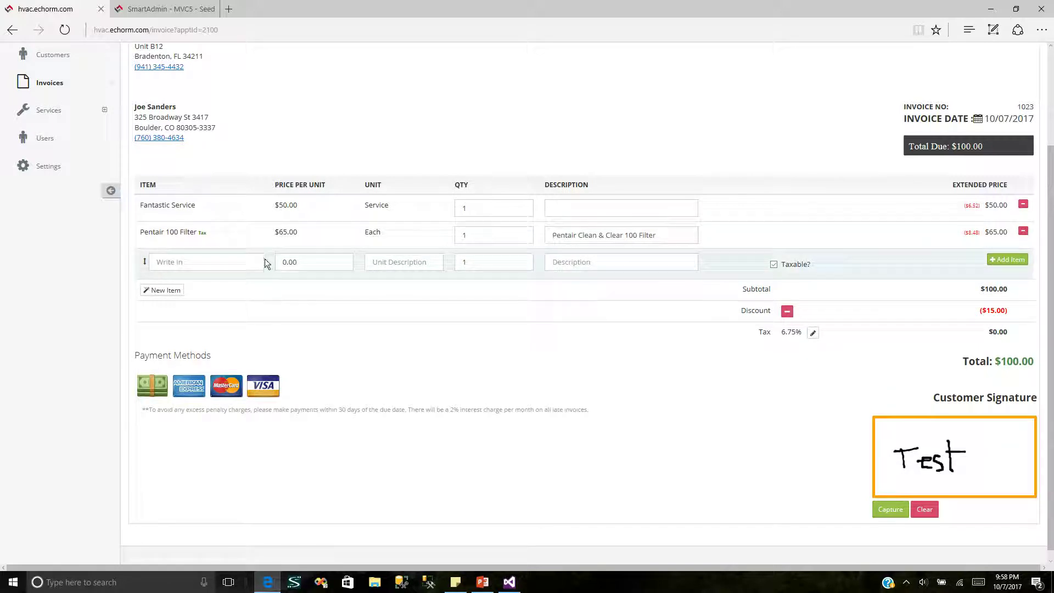
{"action": "left_click", "coordinate": [144, 266]}
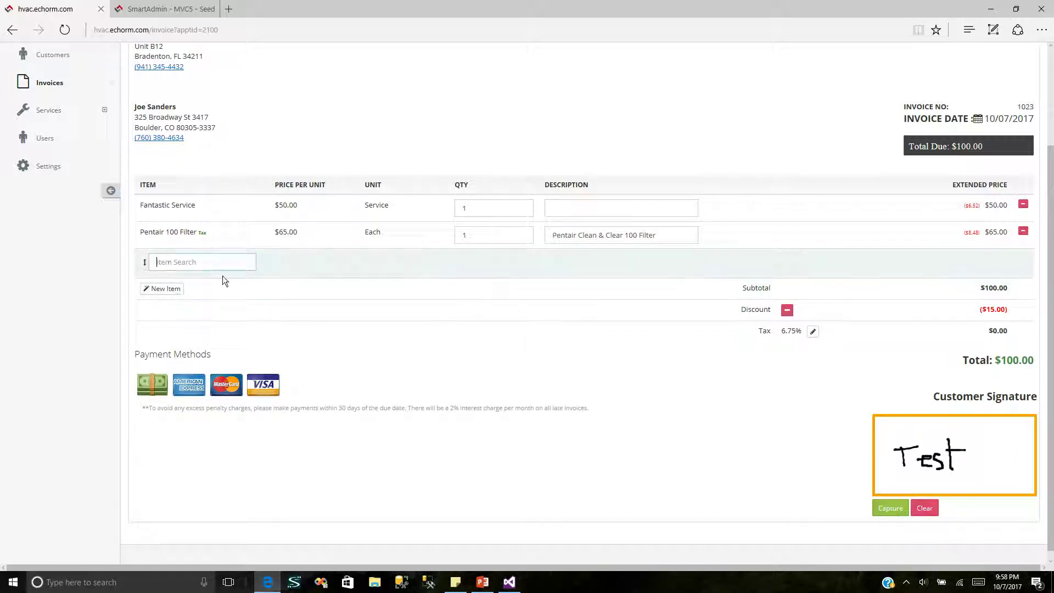
{"action": "left_click", "coordinate": [237, 268]}
{"action": "left_click_drag", "start_coordinate": [376, 296], "coordinate": [387, 363]}
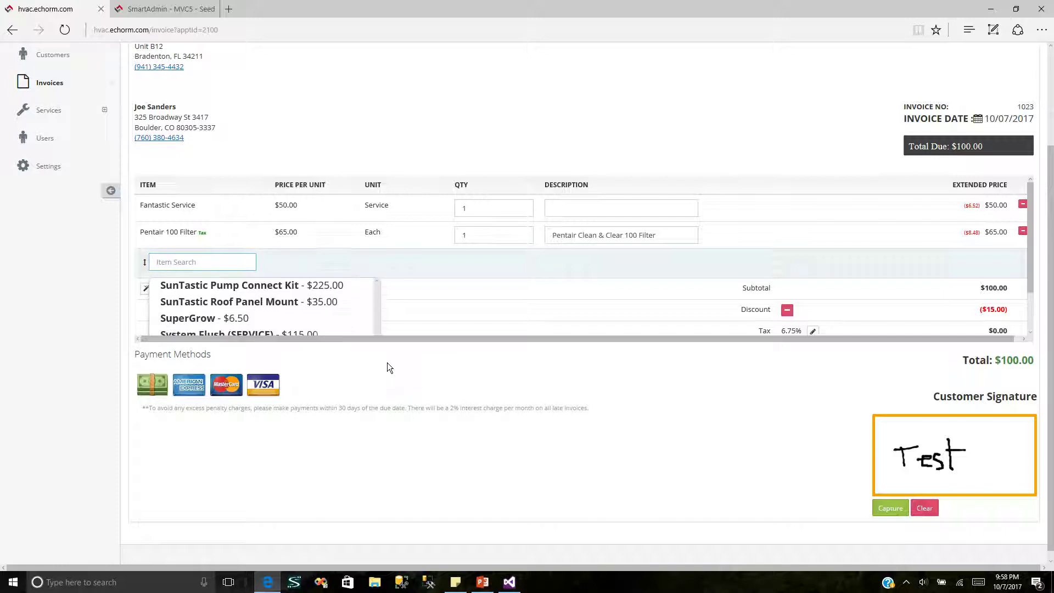
{"action": "left_click", "coordinate": [265, 317]}
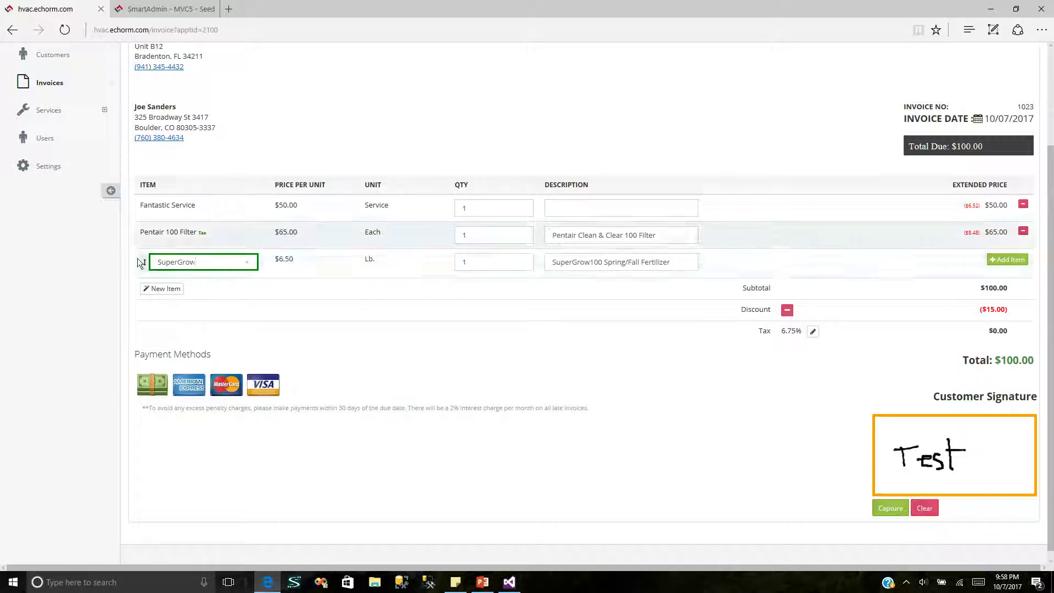
{"action": "left_click", "coordinate": [516, 262]}
{"action": "left_click_drag", "start_coordinate": [514, 262], "coordinate": [449, 262]}
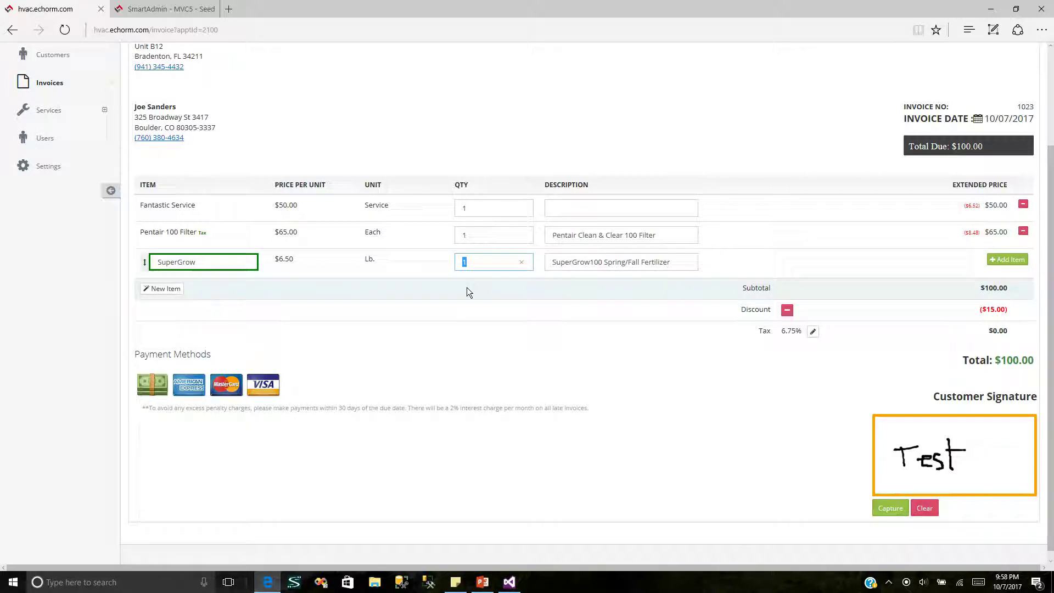
{"action": "type", "text": "5"}
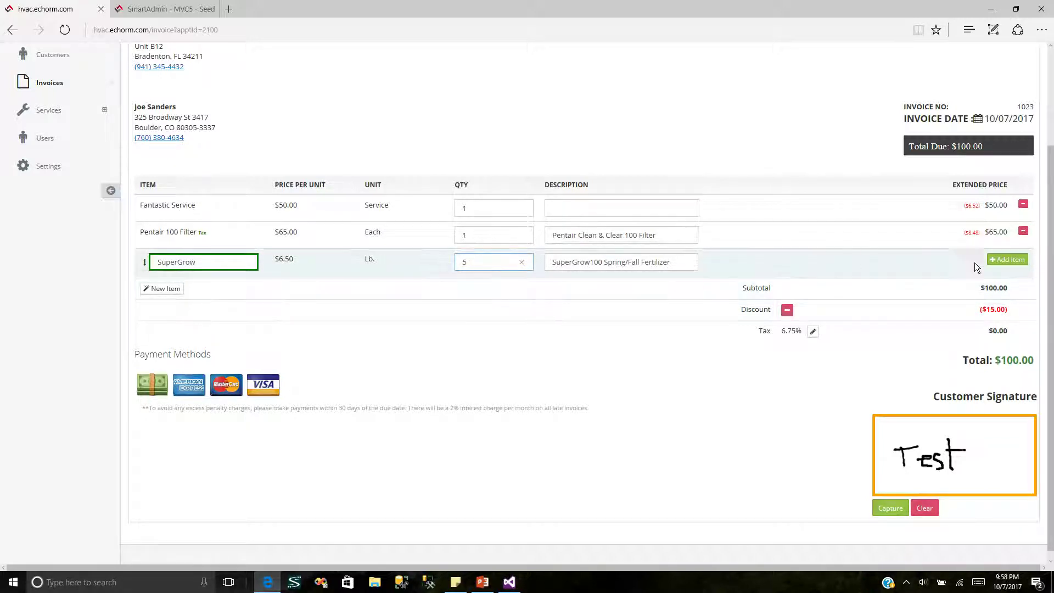
{"action": "left_click", "coordinate": [1007, 259]}
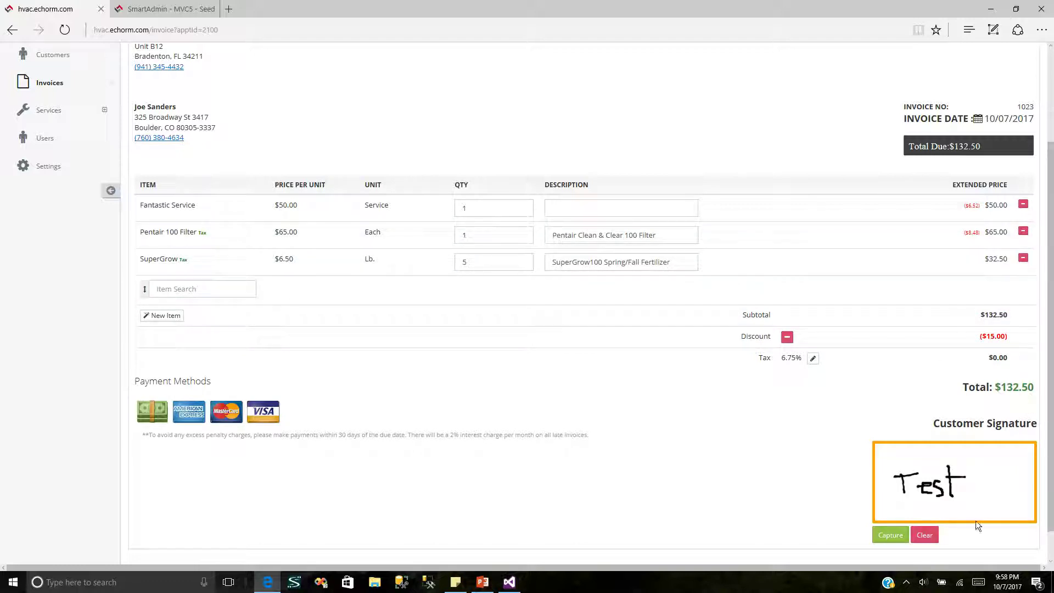
Step: Clear the test signature, capture a fresh customer signature, and set the invoice final
{"action": "left_click", "coordinate": [902, 536]}
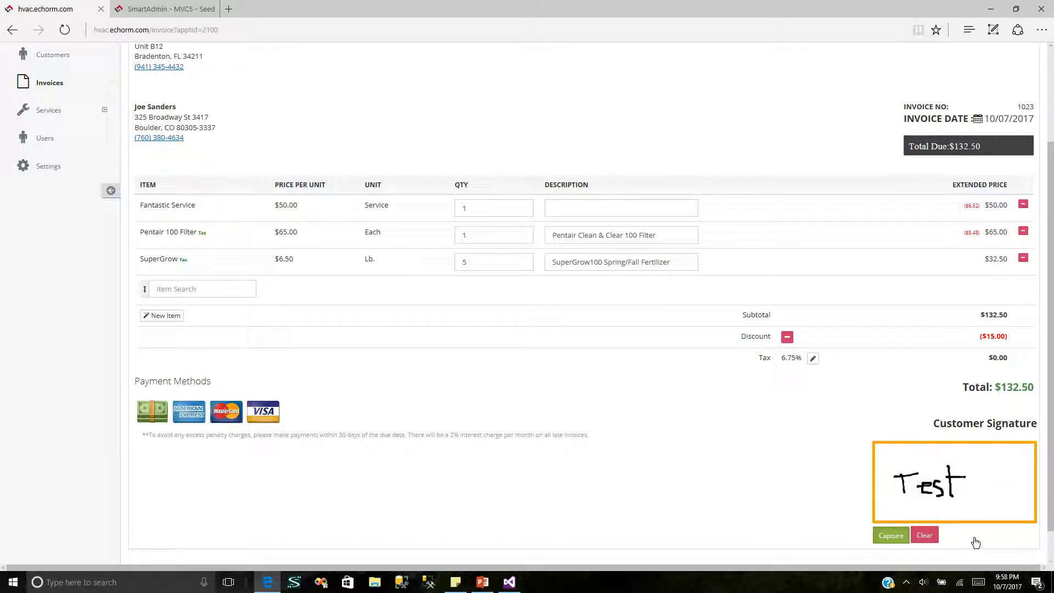
{"action": "left_click", "coordinate": [933, 539]}
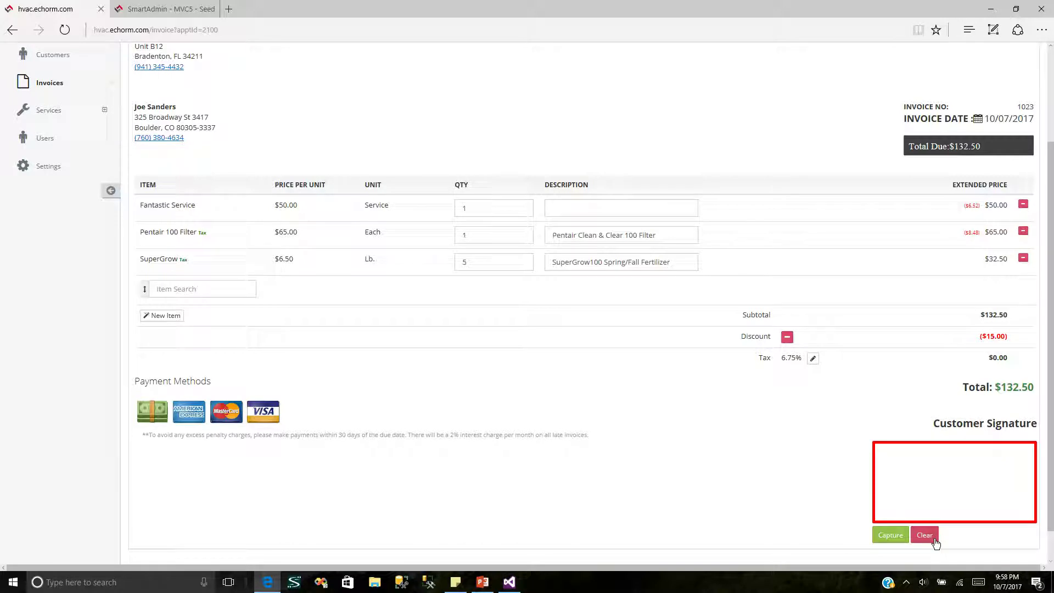
{"action": "mouse_move", "coordinate": [902, 468]}
{"action": "left_mouse_down"}
{"action": "mouse_move", "coordinate": [908, 483]}
{"action": "mouse_move", "coordinate": [883, 490]}
{"action": "mouse_move", "coordinate": [938, 489]}
{"action": "mouse_move", "coordinate": [950, 467]}
{"action": "mouse_move", "coordinate": [954, 482]}
{"action": "left_mouse_up"}
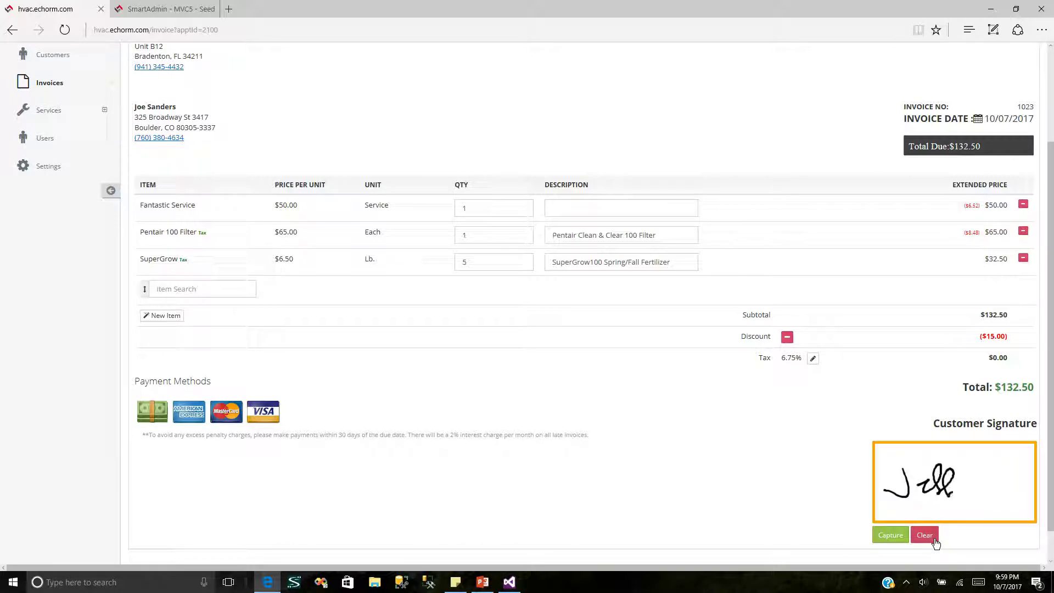
{"action": "left_click", "coordinate": [889, 534]}
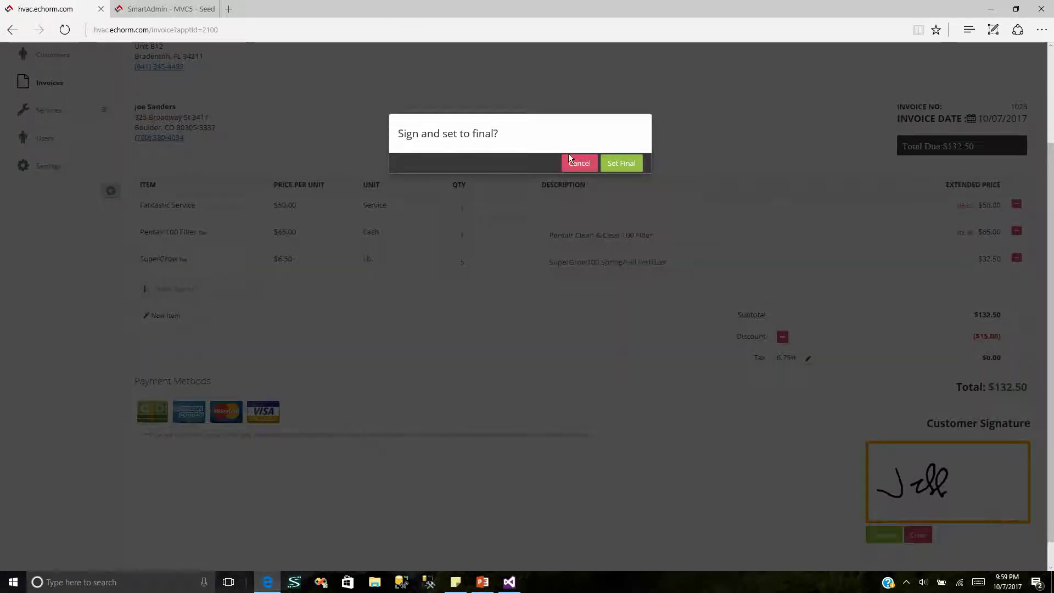
{"action": "left_click", "coordinate": [621, 163]}
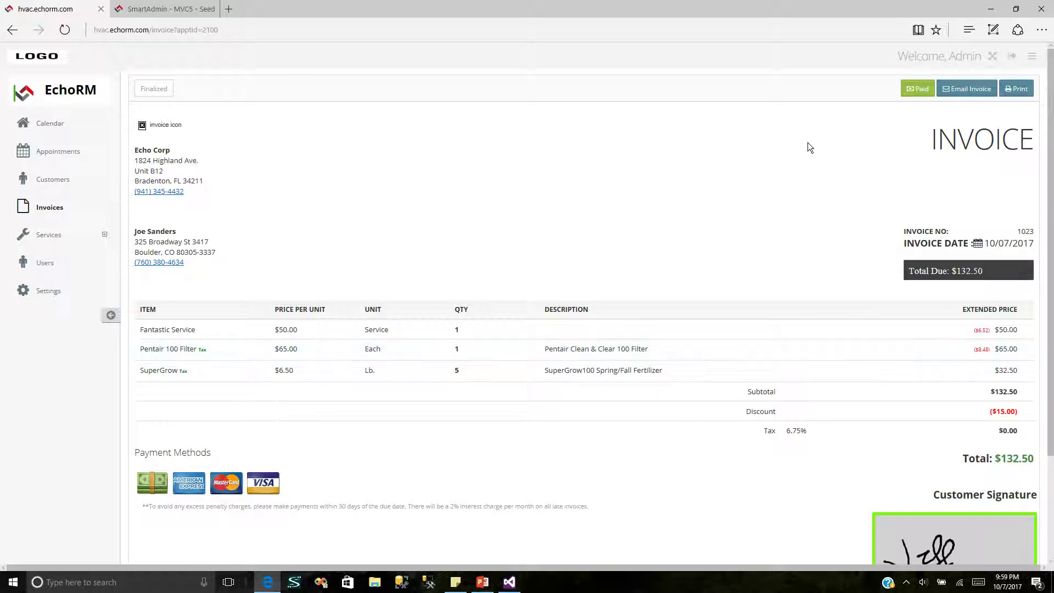
Step: Record a check payment of $132.50 with its check number and confirm the invoice as paid
{"action": "left_click", "coordinate": [916, 92]}
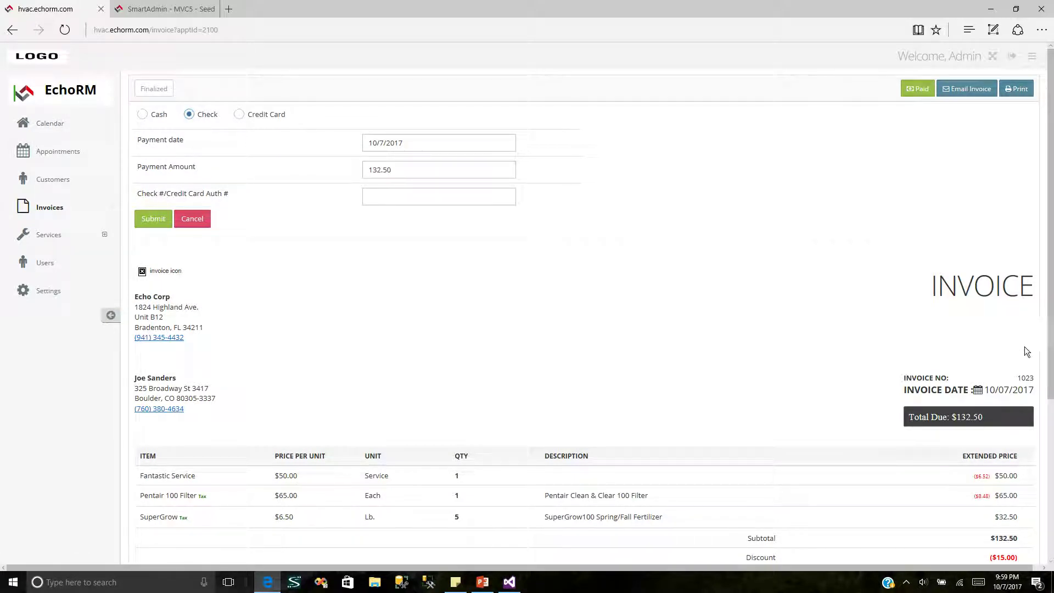
{"action": "scroll", "coordinate": [849, 380], "scroll_direction": "down", "scroll_amount": 3}
{"action": "scroll", "coordinate": [278, 157], "scroll_direction": "up", "scroll_amount": 3}
{"action": "left_click", "coordinate": [413, 196]}
{"action": "left_click", "coordinate": [417, 193]}
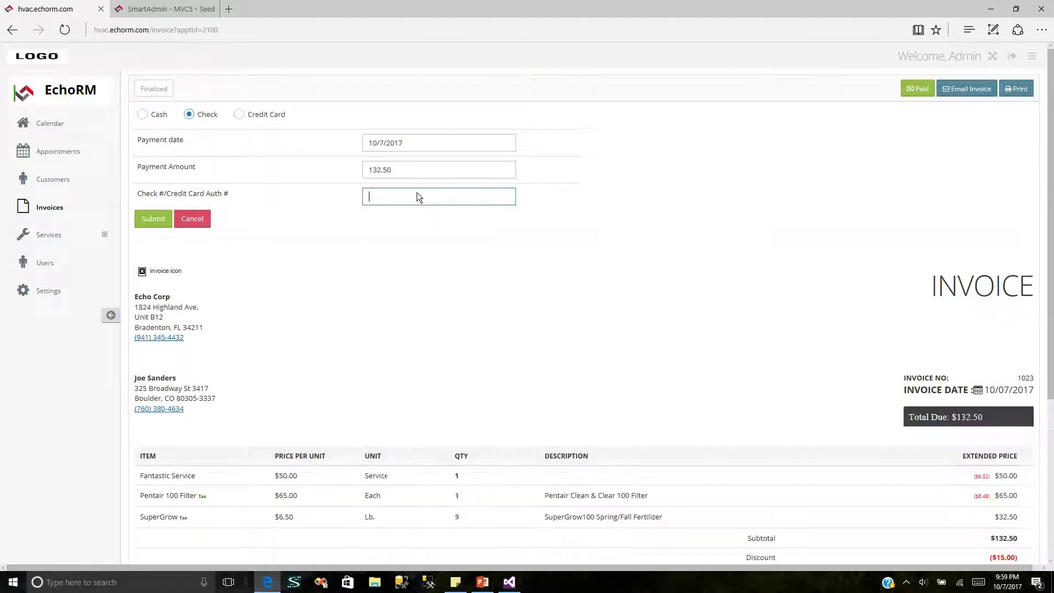
{"action": "type", "text": "789"}
{"action": "left_click", "coordinate": [150, 219]}
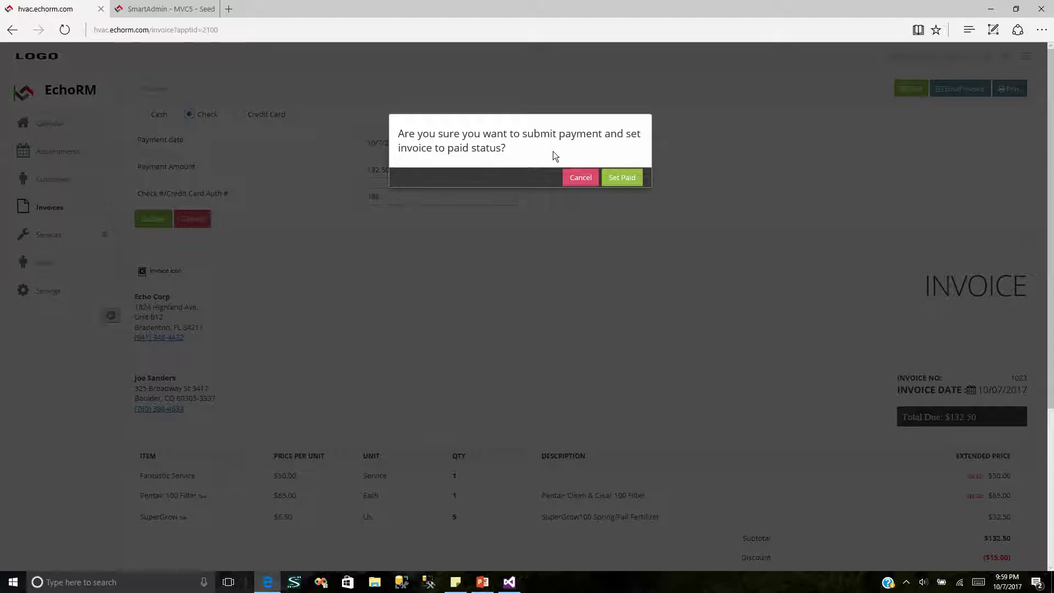
{"action": "left_click", "coordinate": [569, 179]}
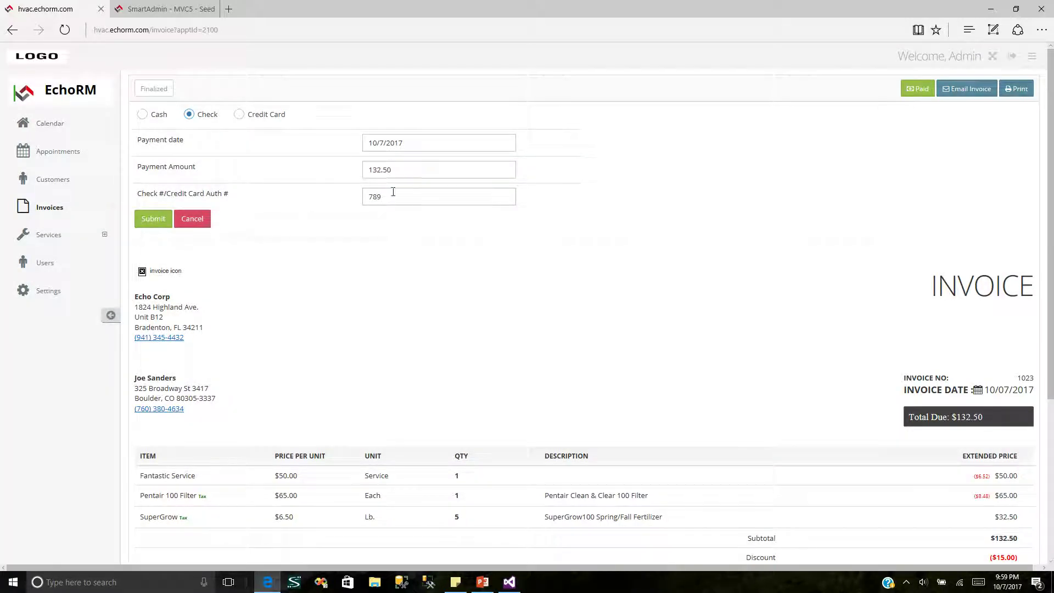
{"action": "left_click", "coordinate": [156, 220]}
{"action": "left_click", "coordinate": [619, 179]}
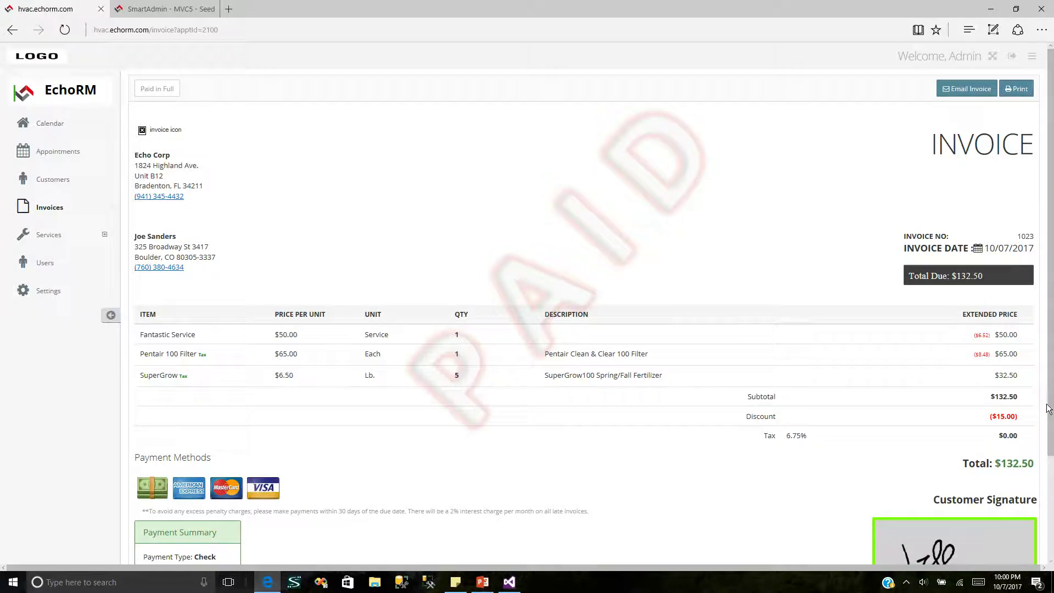
{"action": "scroll", "coordinate": [527, 301], "scroll_direction": "down", "scroll_amount": 2}
{"action": "scroll", "coordinate": [527, 301], "scroll_direction": "up", "scroll_amount": 2}
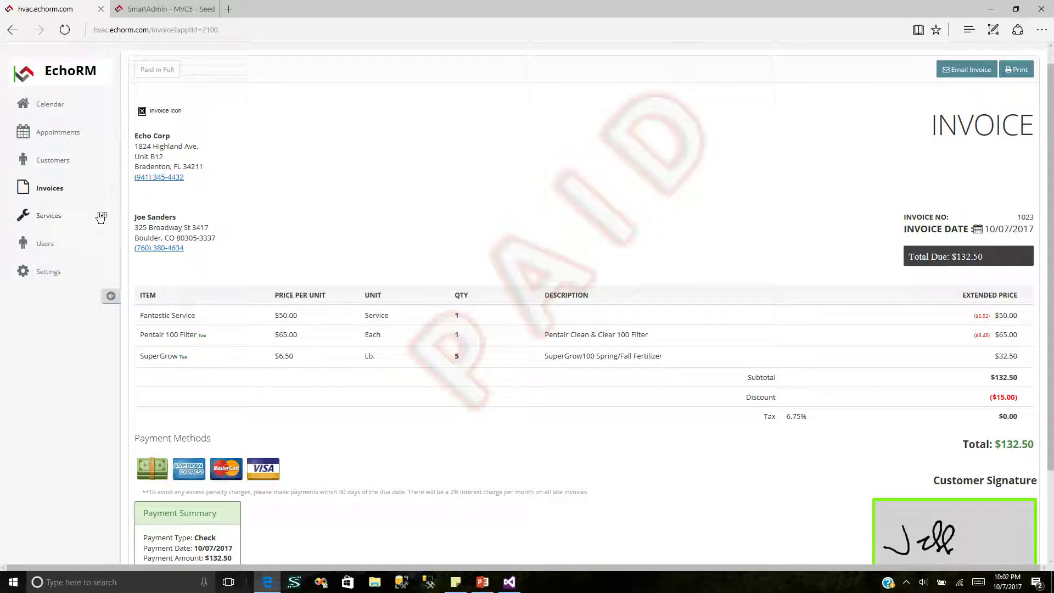
Step: Send the invoice email with its thank-you message to the customer's autocompleted e-mail address
{"action": "left_click", "coordinate": [972, 70]}
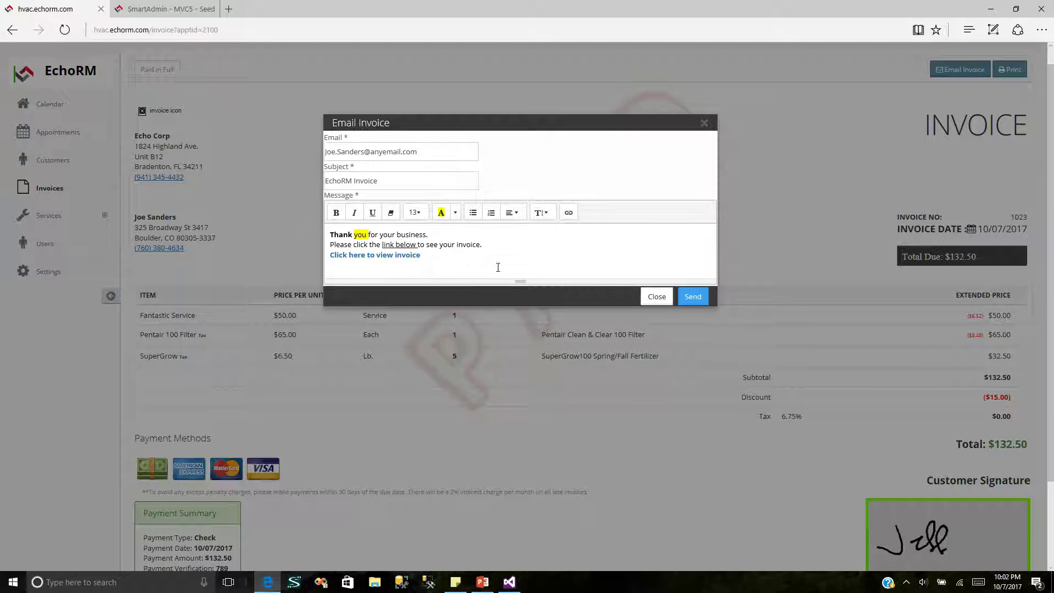
{"action": "key", "text": "ctrl+a"}
{"action": "left_click", "coordinate": [524, 266]}
{"action": "left_click", "coordinate": [434, 148]}
{"action": "key", "text": "ctrl+a"}
{"action": "left_click", "coordinate": [389, 153]}
{"action": "left_click_drag", "start_coordinate": [425, 151], "coordinate": [255, 139]}
{"action": "type", "text": "jeff@"}
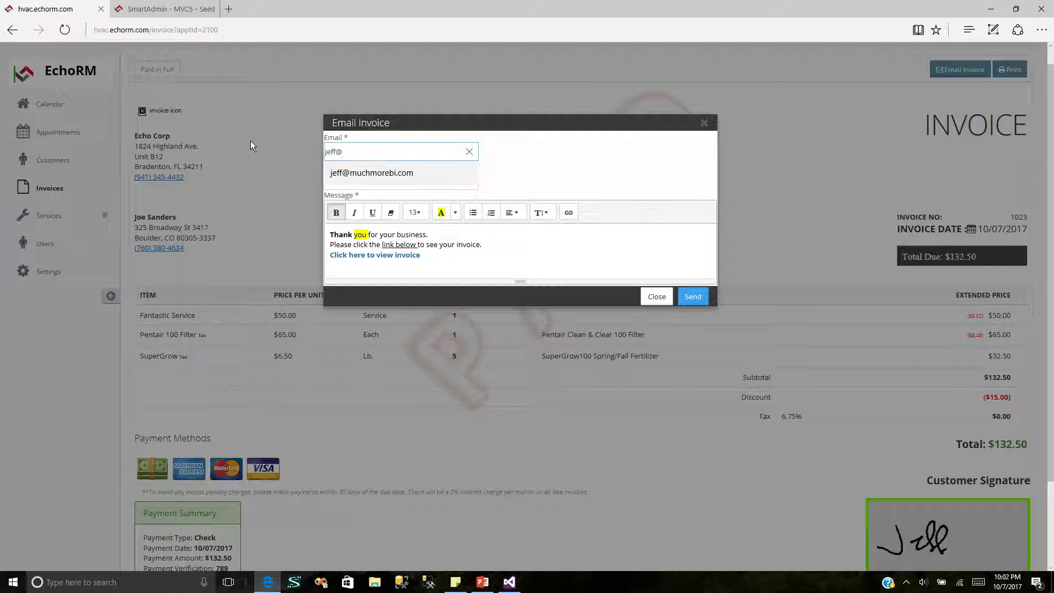
{"action": "key", "text": "Down"}
{"action": "key", "text": "Return"}
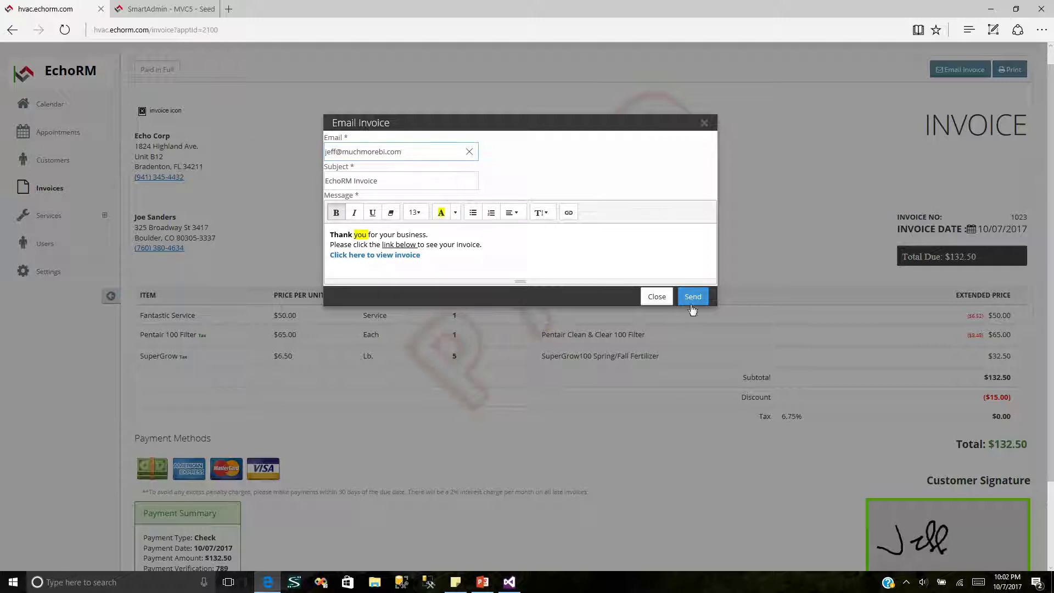
{"action": "left_click", "coordinate": [690, 305]}
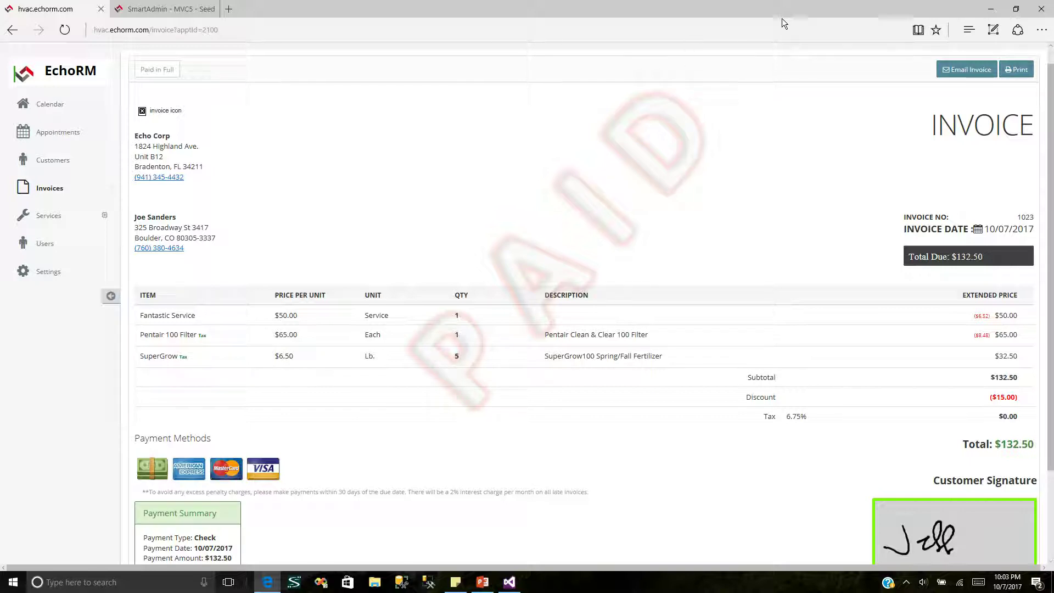
Step: Follow the 'Click here to view invoice' link in the EchoRM Invoice email to view the paid invoice online
{"action": "left_click", "coordinate": [271, 589]}
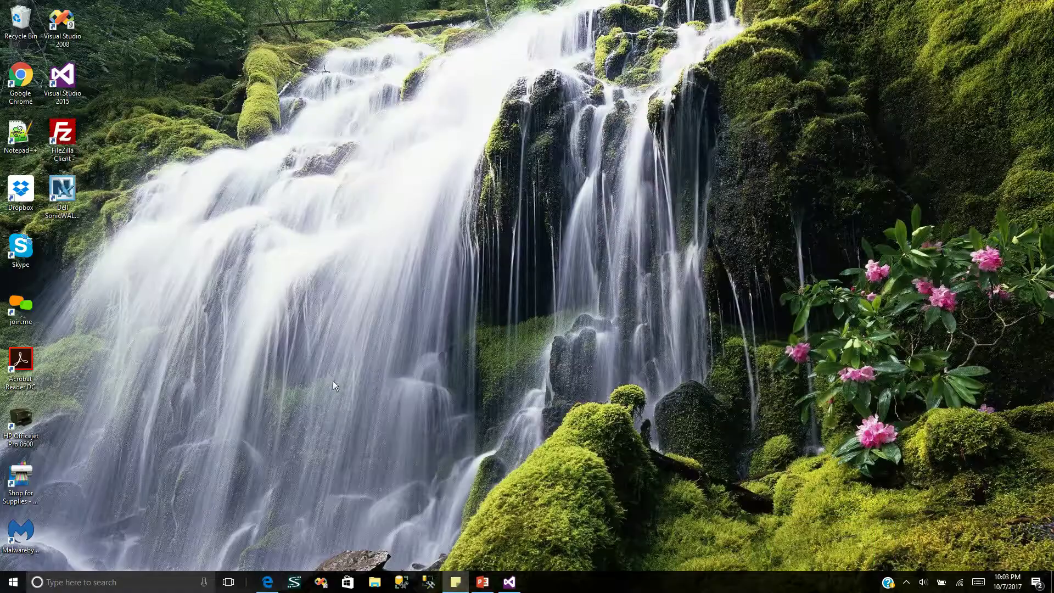
{"action": "left_click", "coordinate": [269, 584]}
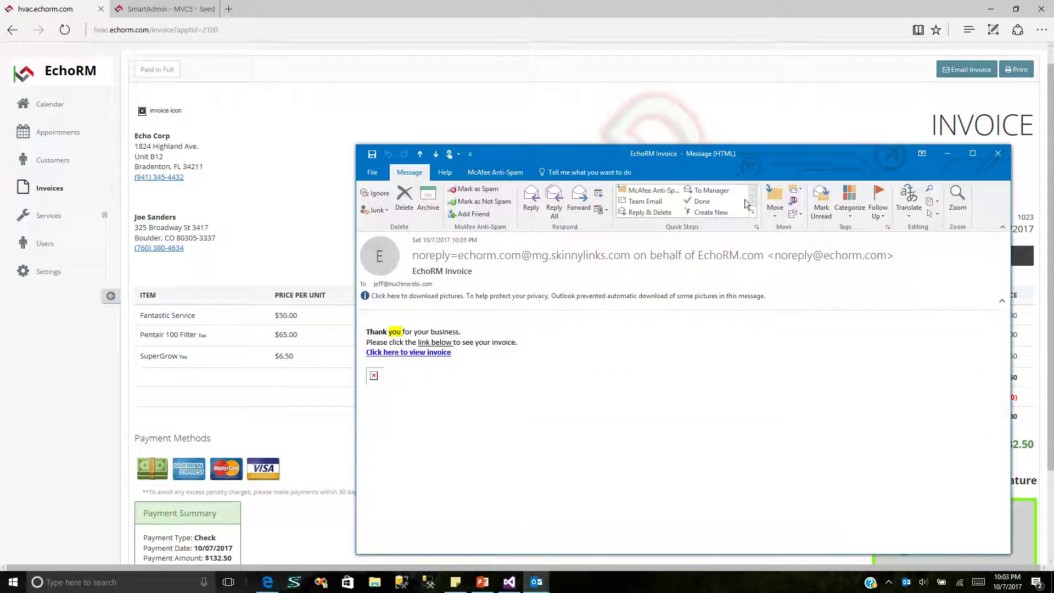
{"action": "left_click", "coordinate": [423, 354]}
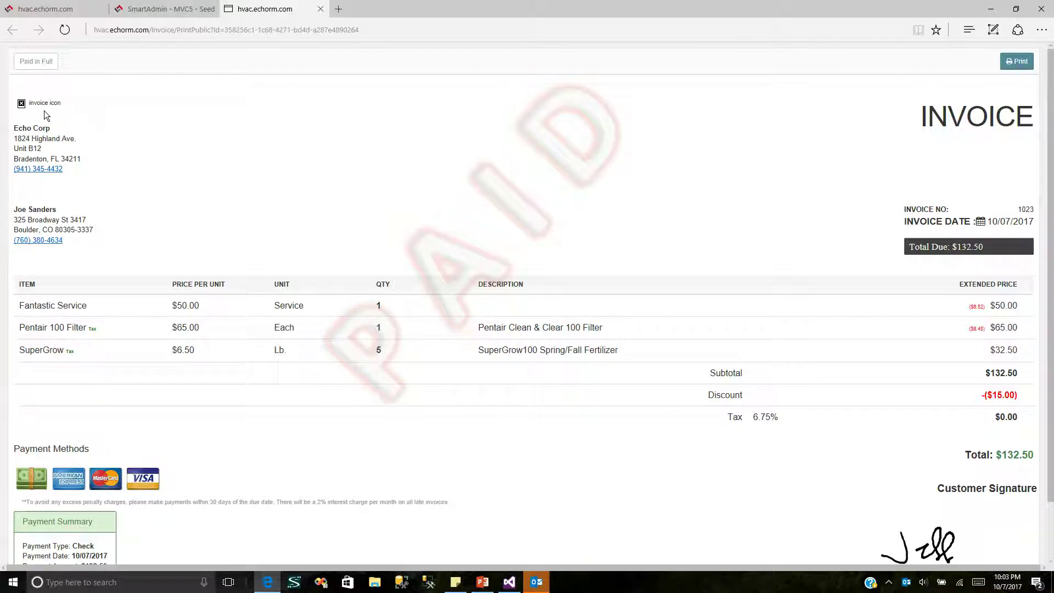
{"action": "left_click", "coordinate": [163, 11]}
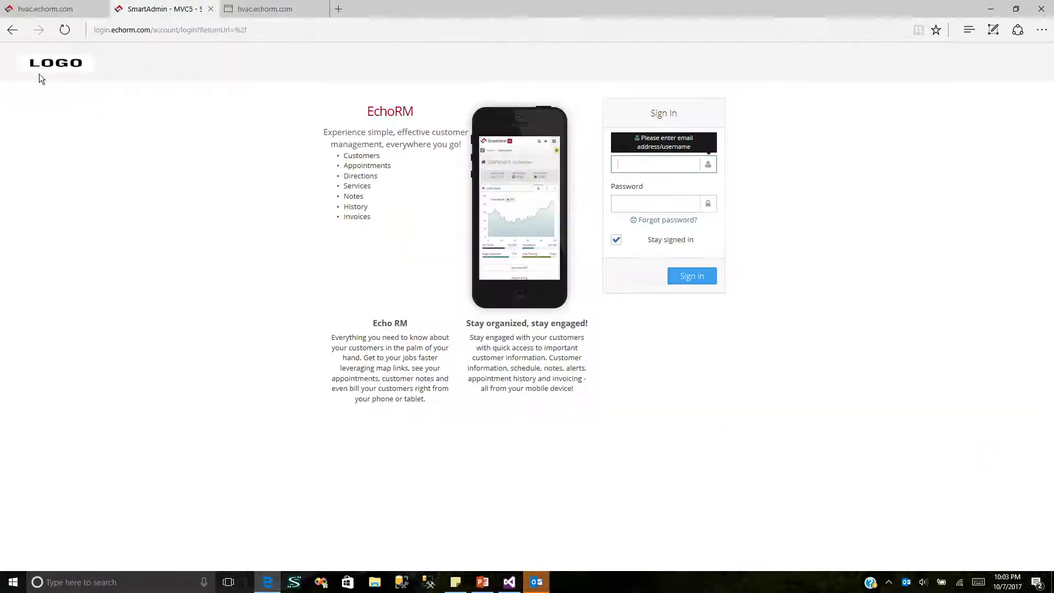
{"action": "left_click", "coordinate": [63, 17]}
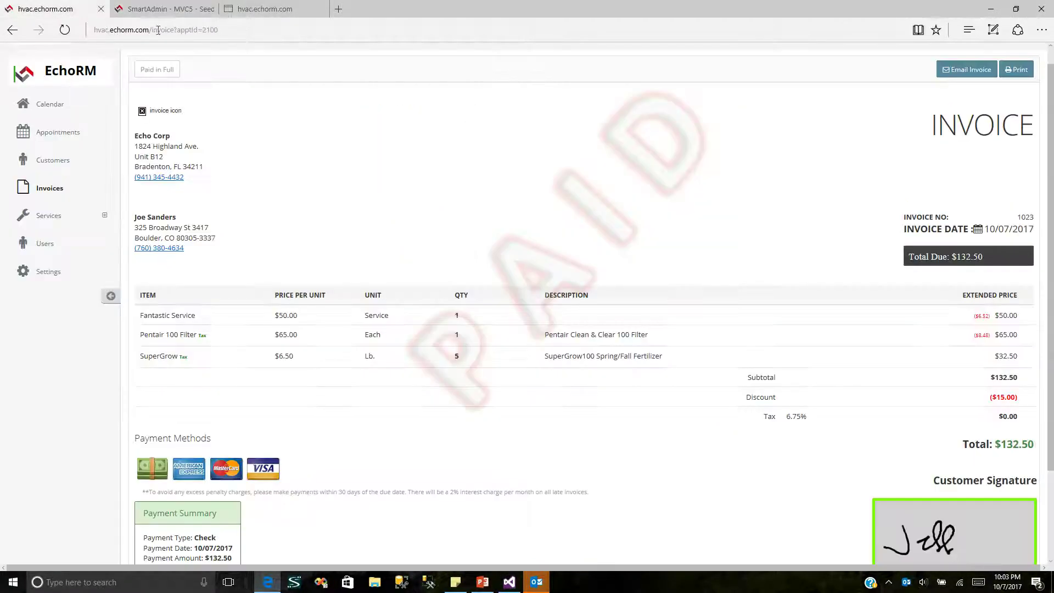
{"action": "left_click", "coordinate": [270, 8]}
{"action": "left_click", "coordinate": [160, 11]}
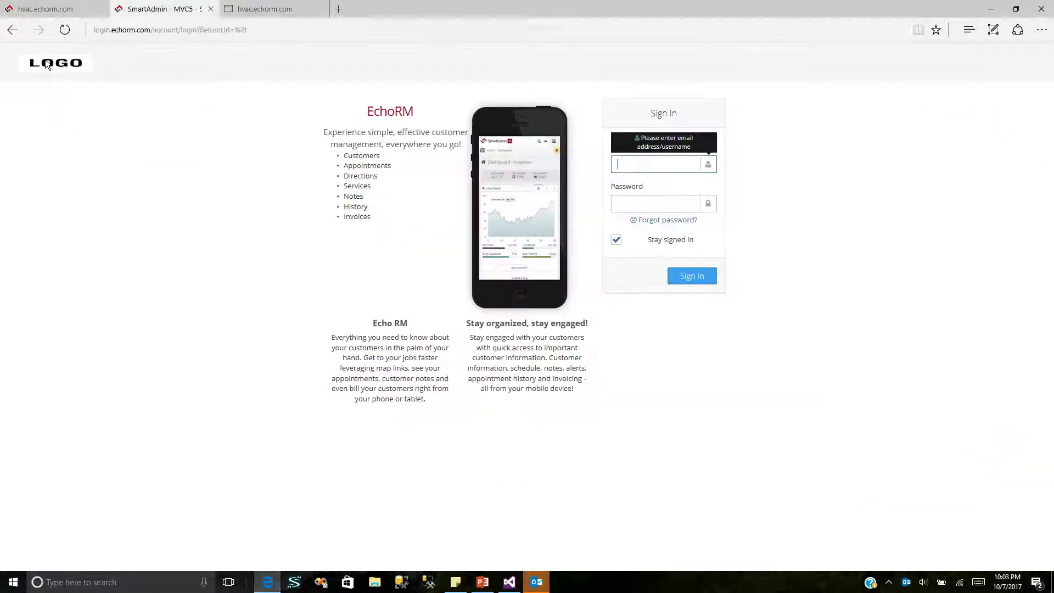
{"action": "left_click", "coordinate": [264, 11]}
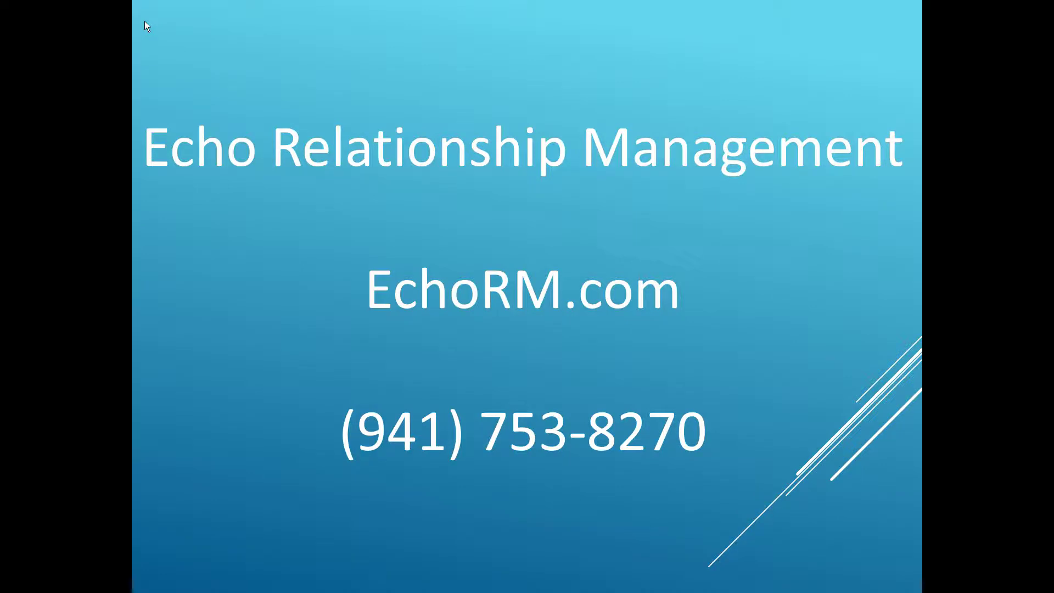
{"action": "left_click", "coordinate": [145, 23]}
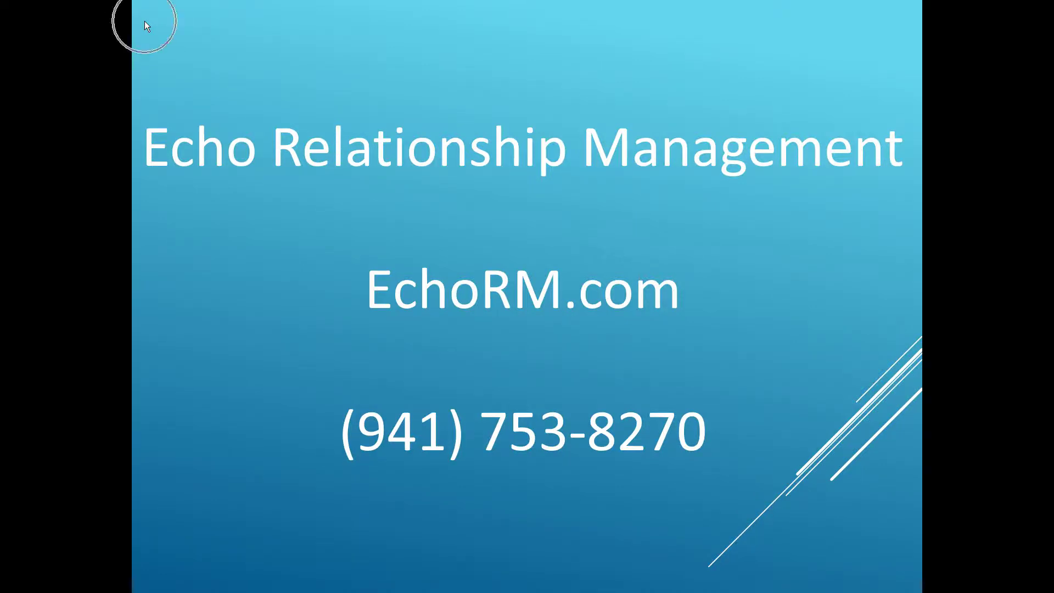